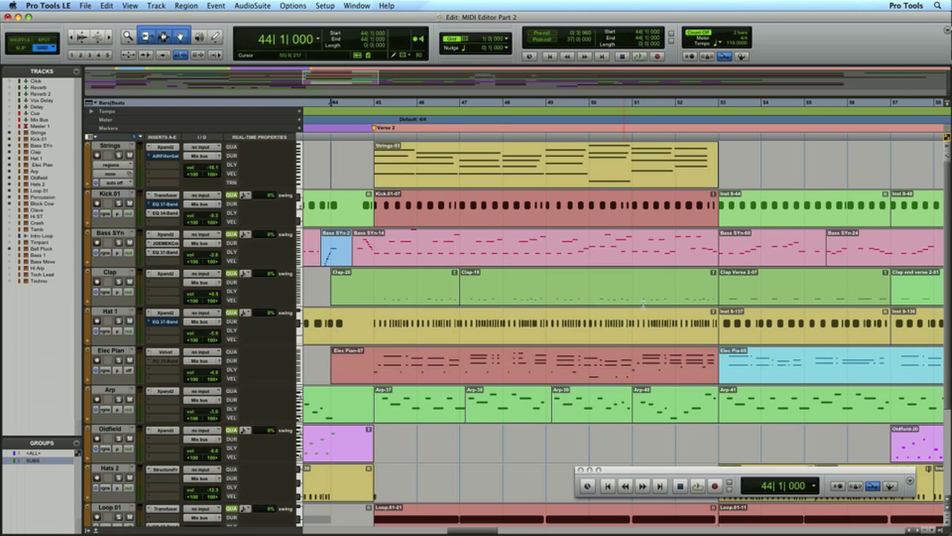
- Open the five tracks' notes in the MIDI Editor, zoom to bars 44–50, and select notes
double_click(528, 292)
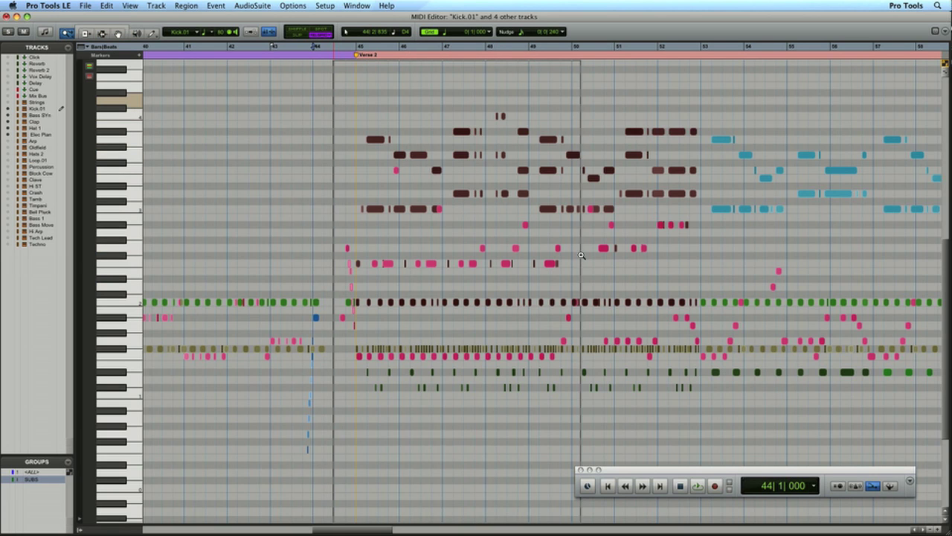
drag(581, 255, 587, 256)
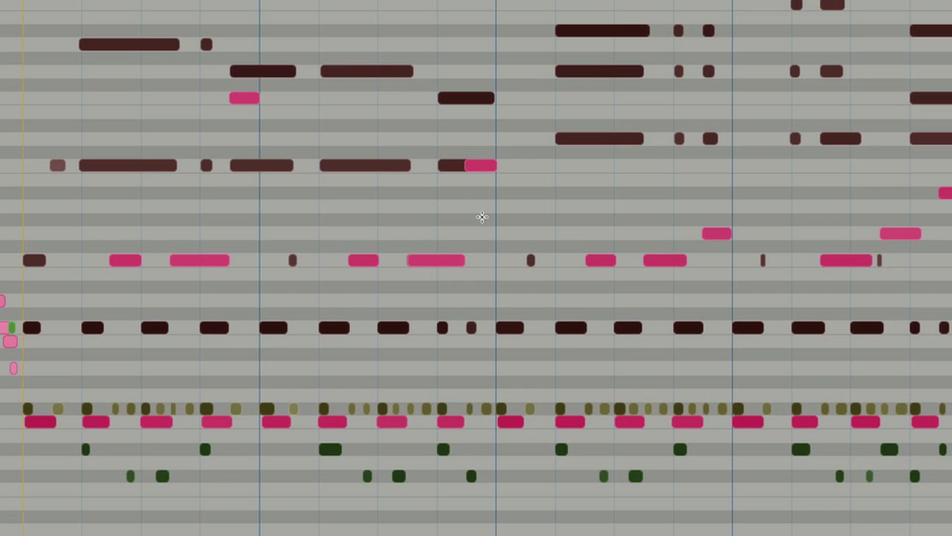
drag(376, 33, 365, 181)
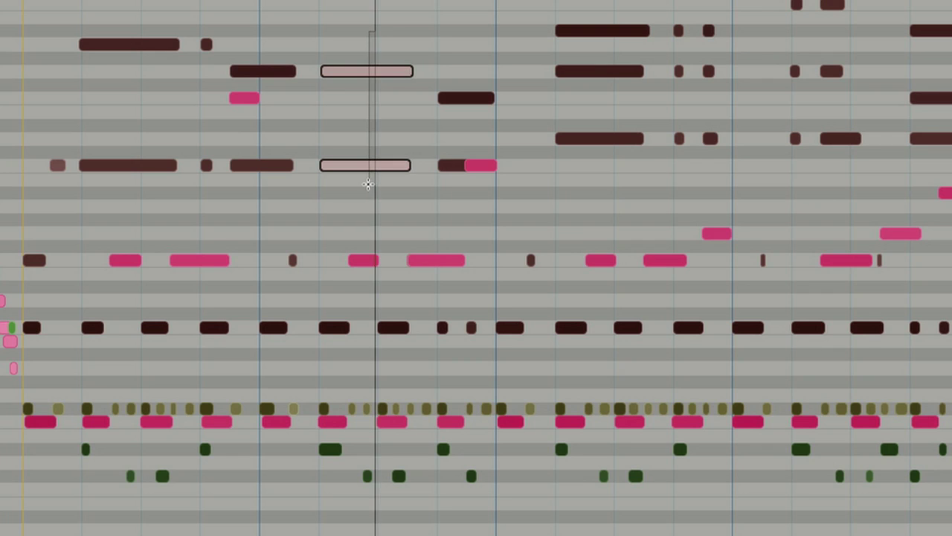
click(445, 262)
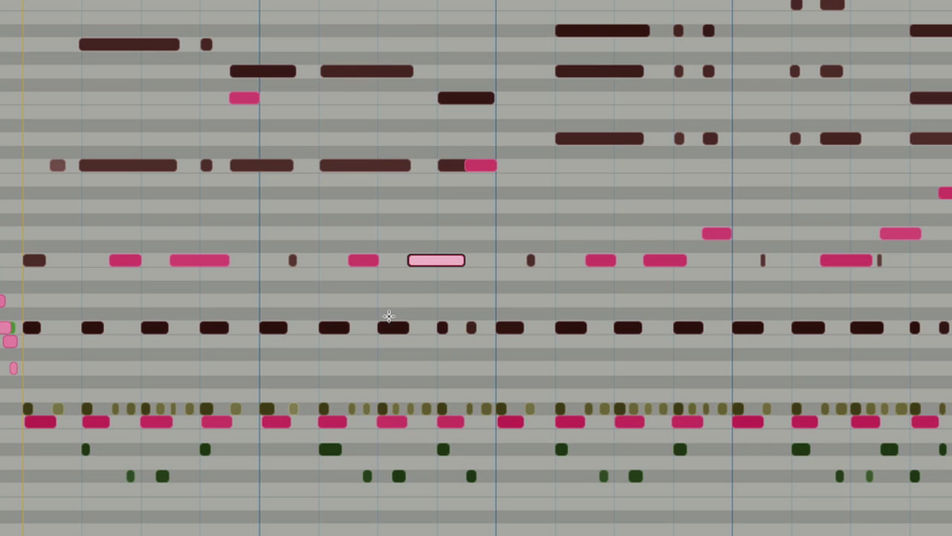
click(392, 331)
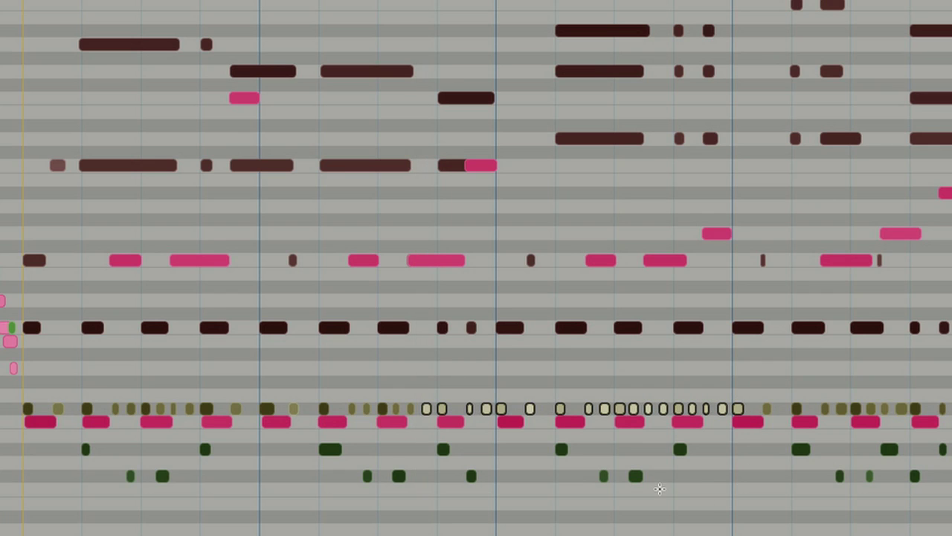
- Place the insertion point, zoom out to bars 41–58, and scroll back toward bar 11
click(659, 489)
click(635, 476)
click(556, 452)
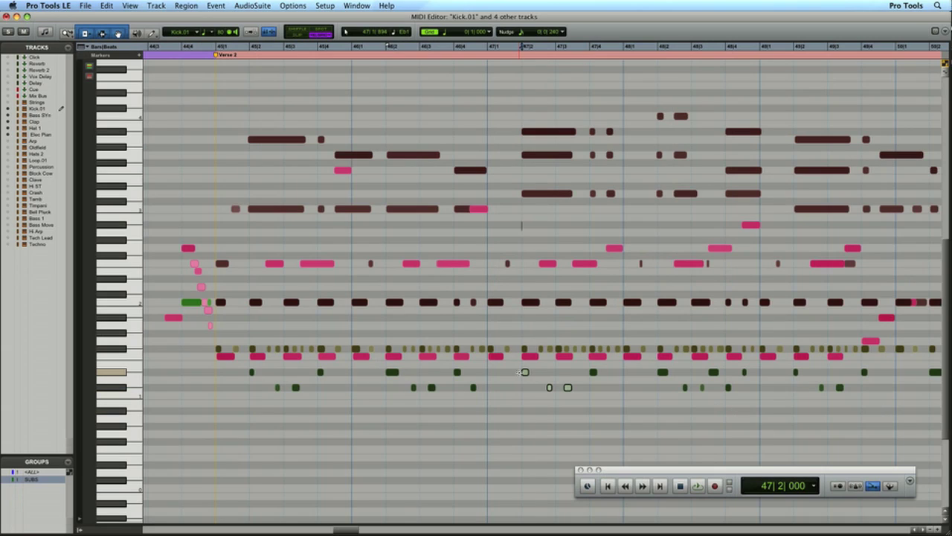
key(r)
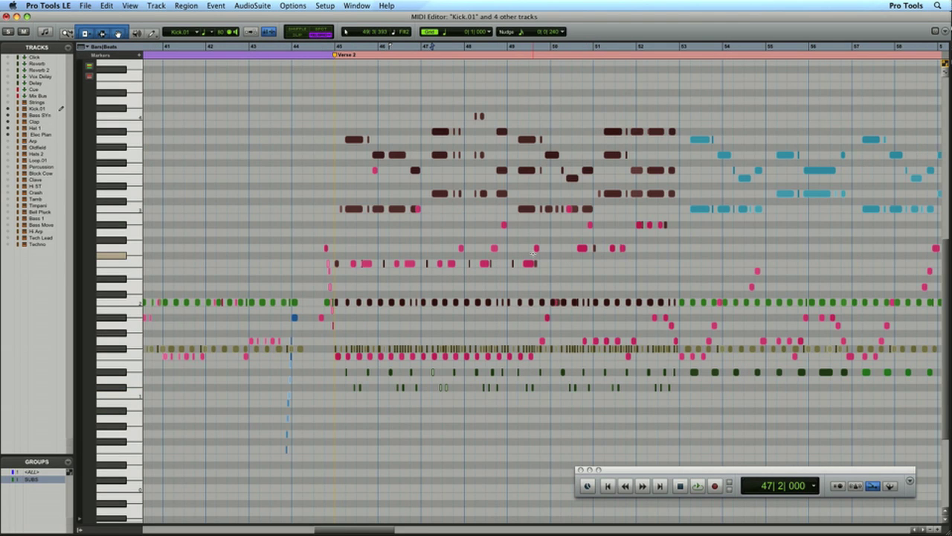
scroll(533, 253, right, 10)
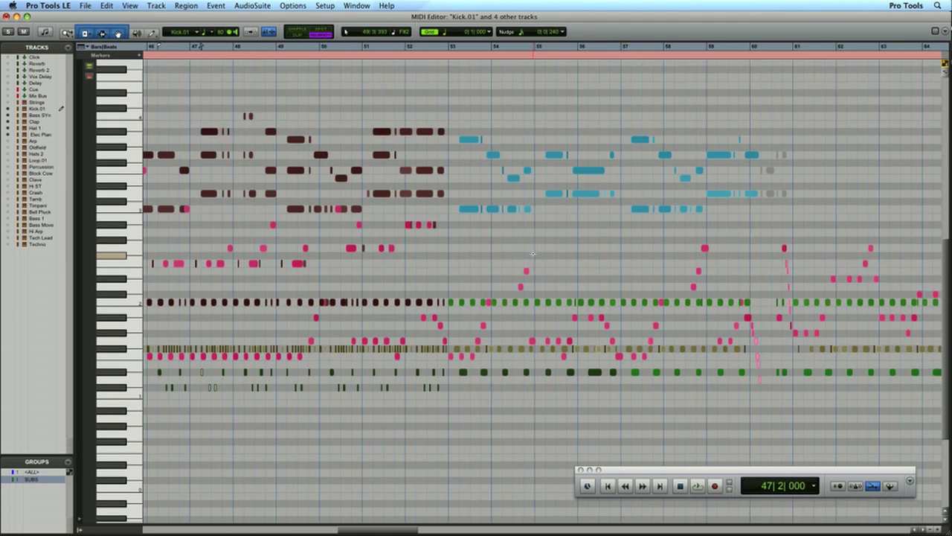
scroll(532, 253, left, 20)
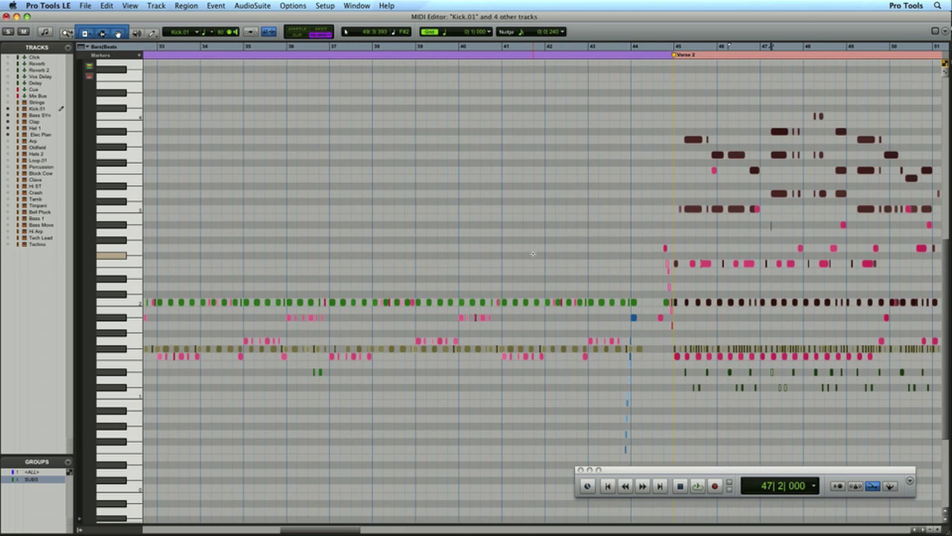
scroll(533, 252, left, 8)
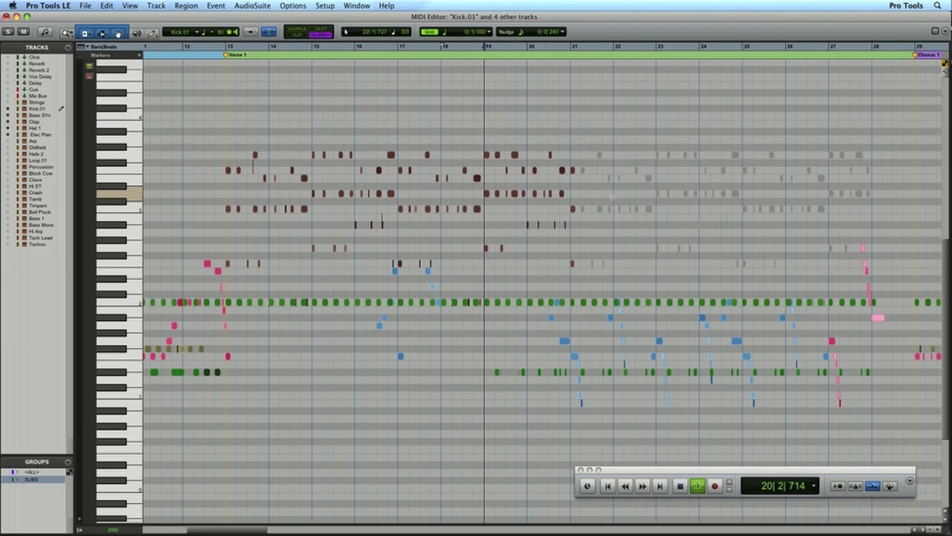
- Unmute the Velvet-12 region on Elec Piano in the Edit window, then return to the MIDI Editor
key(super+equal)
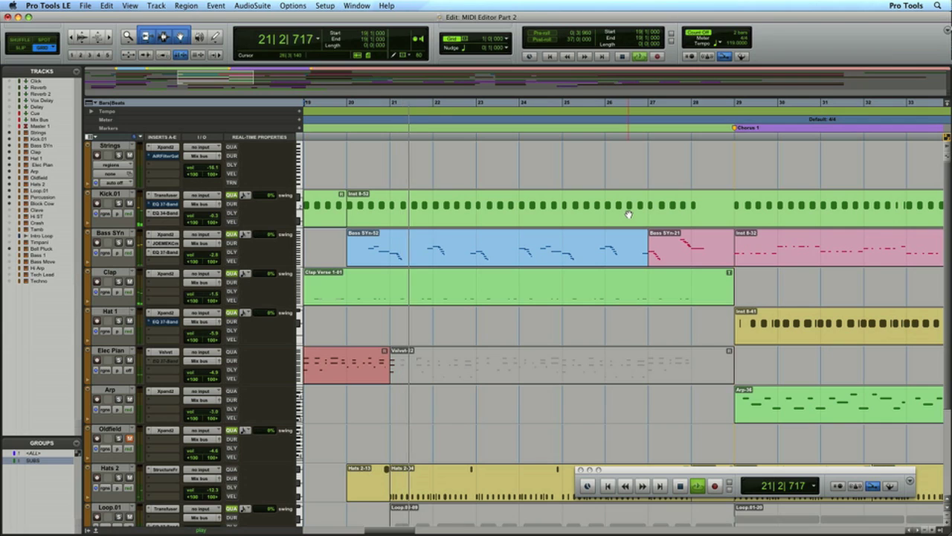
click(477, 374)
key(super+m)
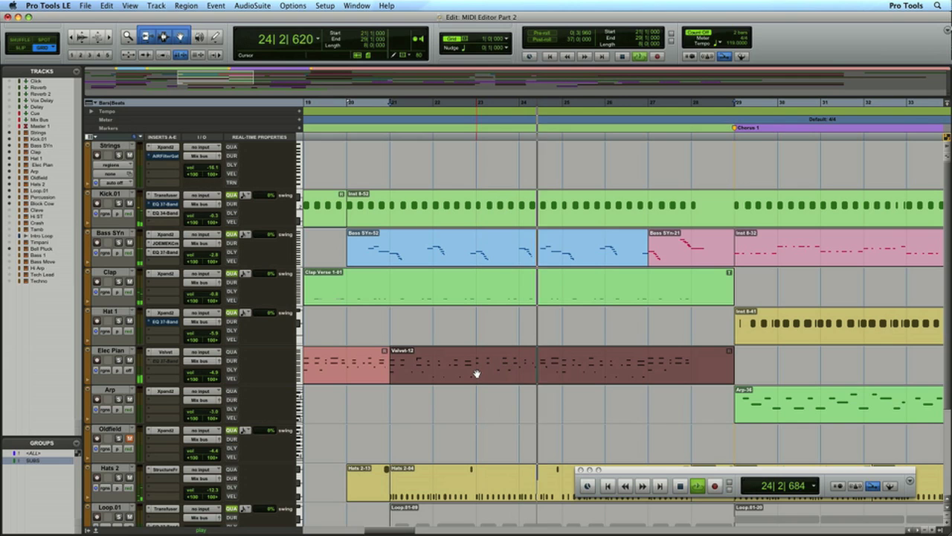
double_click(476, 373)
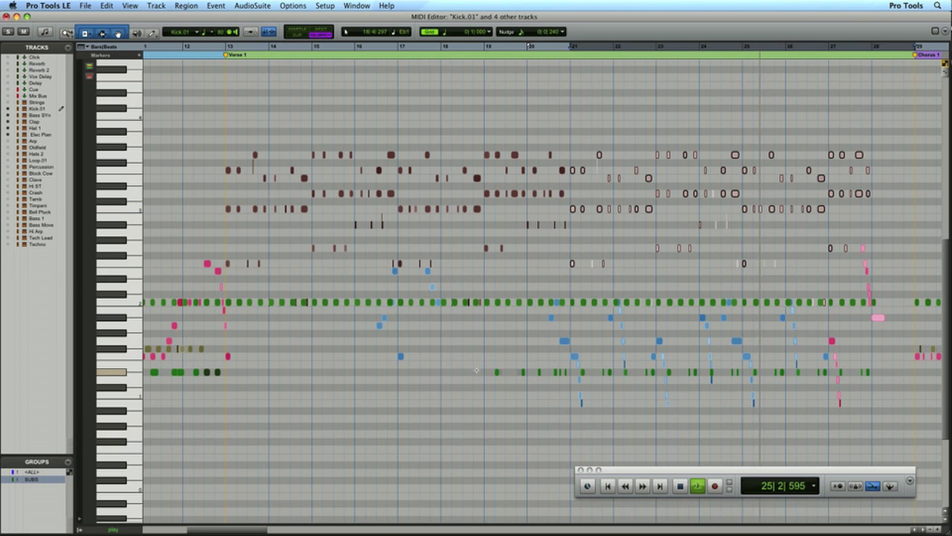
click(587, 238)
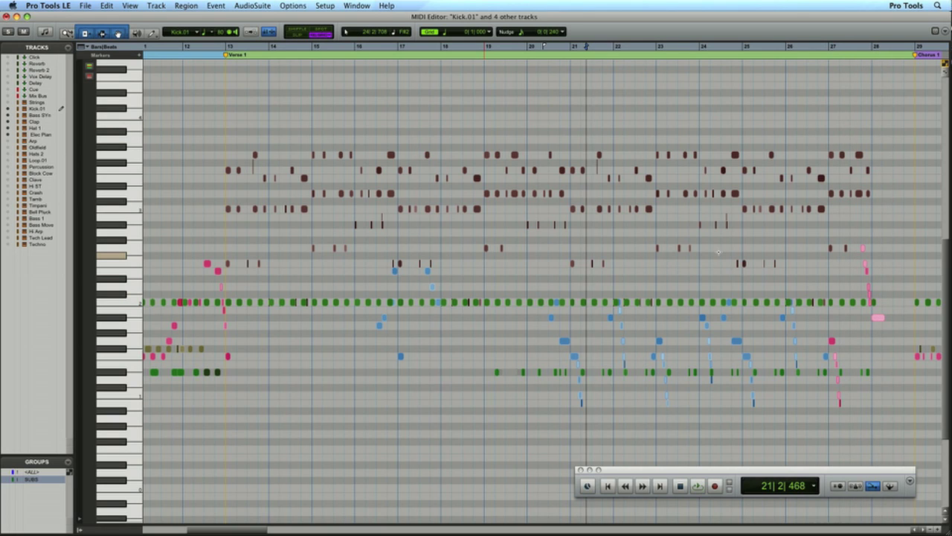
- Start playback from around bar 7
scroll(618, 157, left, 10)
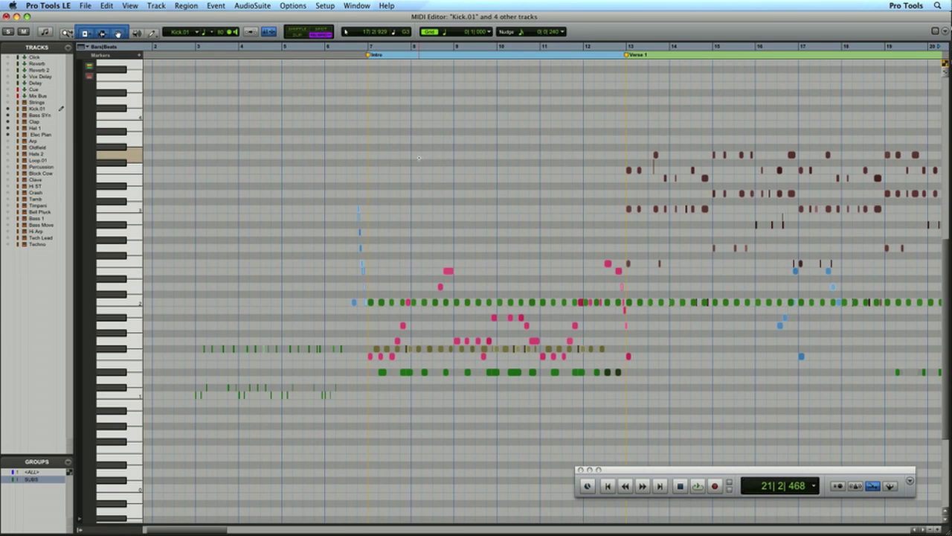
click(374, 147)
key(space)
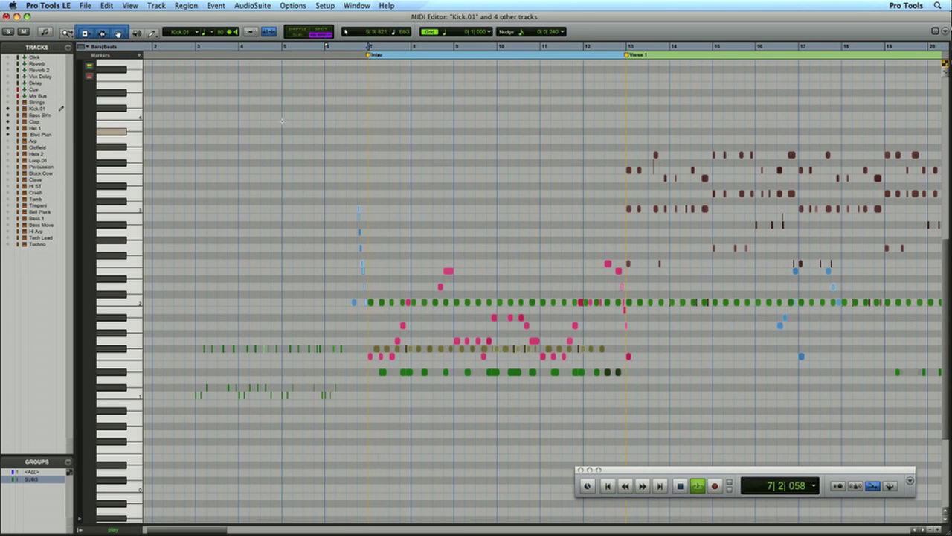
- Reveal Oldfield's purple notes and mute four of them near bar 8
click(8, 147)
scroll(498, 191, up, 3)
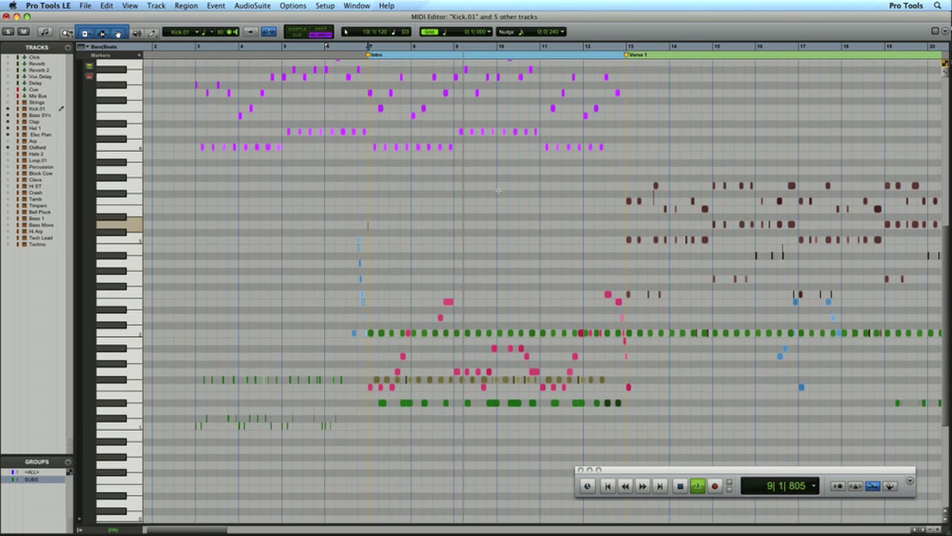
scroll(498, 190, up, 3)
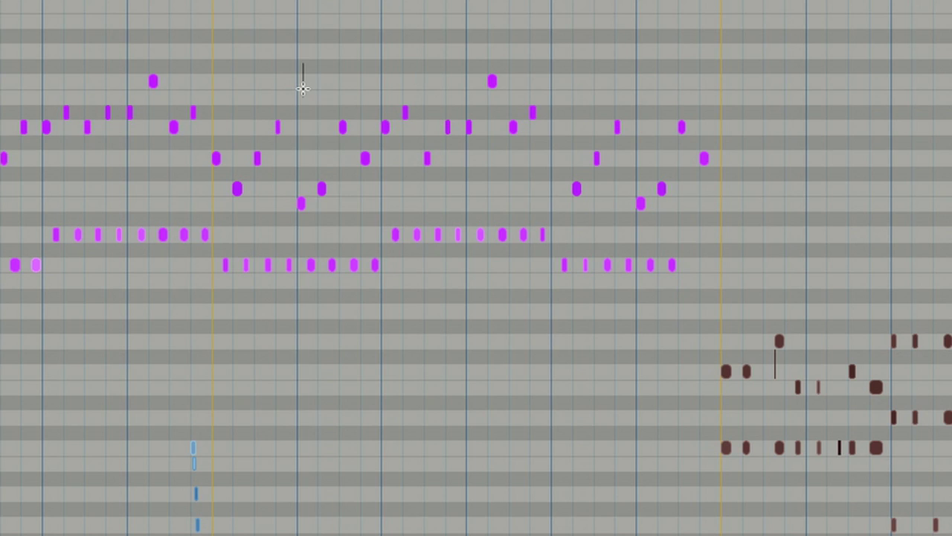
drag(303, 84, 367, 236)
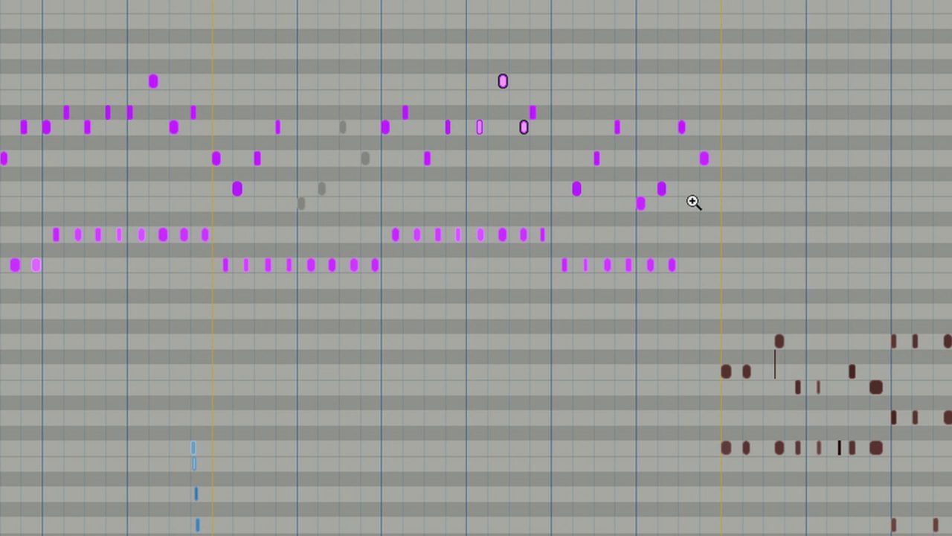
click(209, 119)
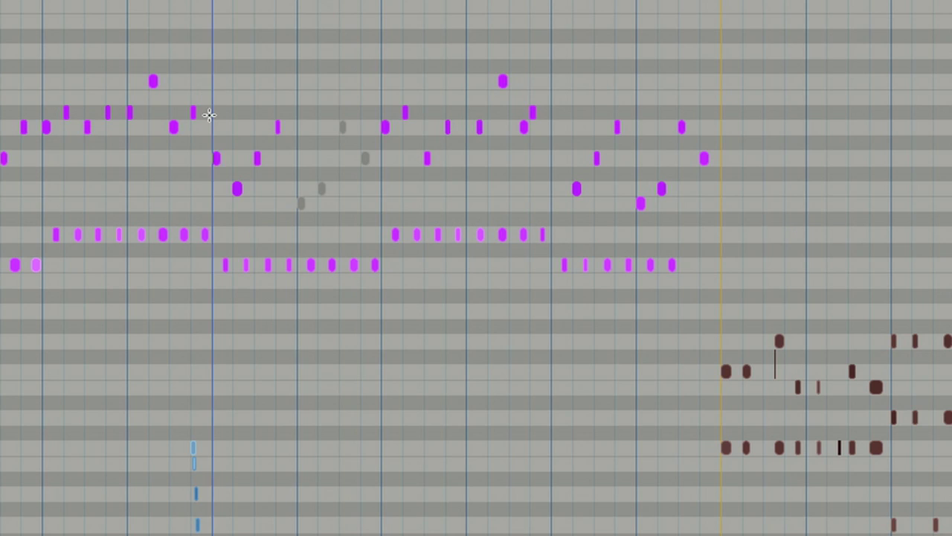
- Play back the edited notes from the insertion point
key(space)
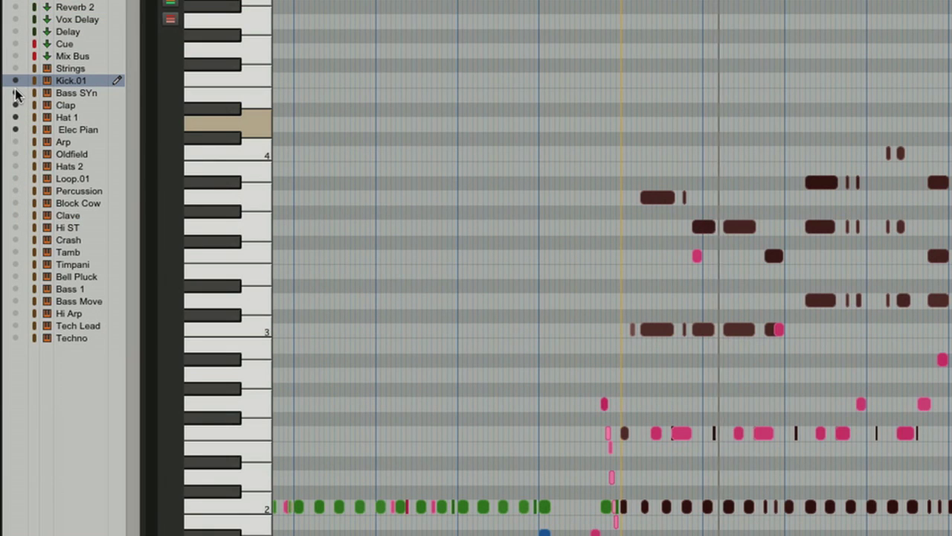
- Show only Kick.01's notes, solo it, and zoom in on bars 45–49
click(15, 81)
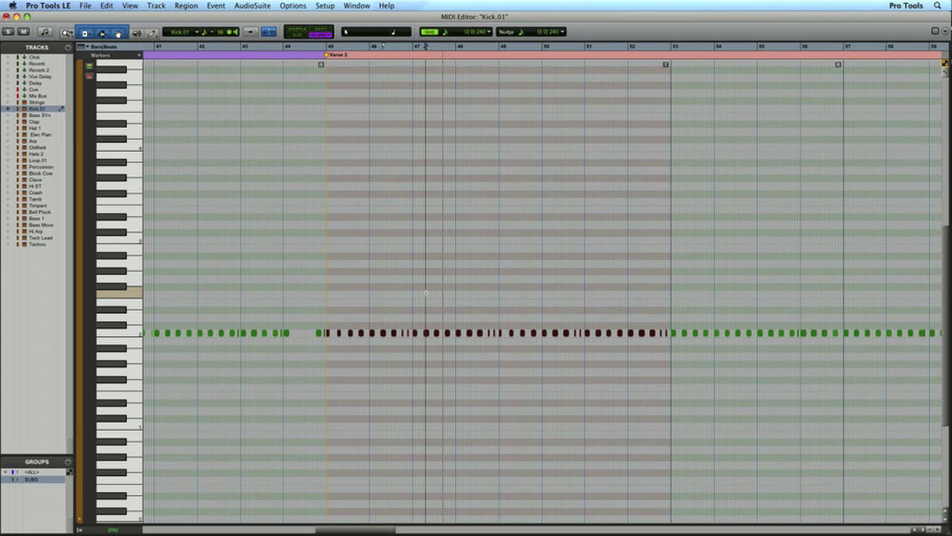
key(shift+s)
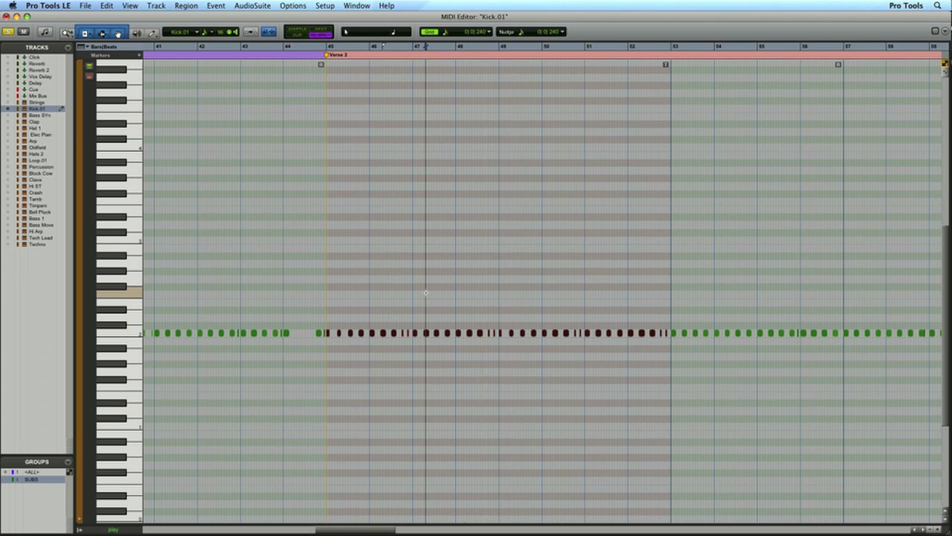
key(F5)
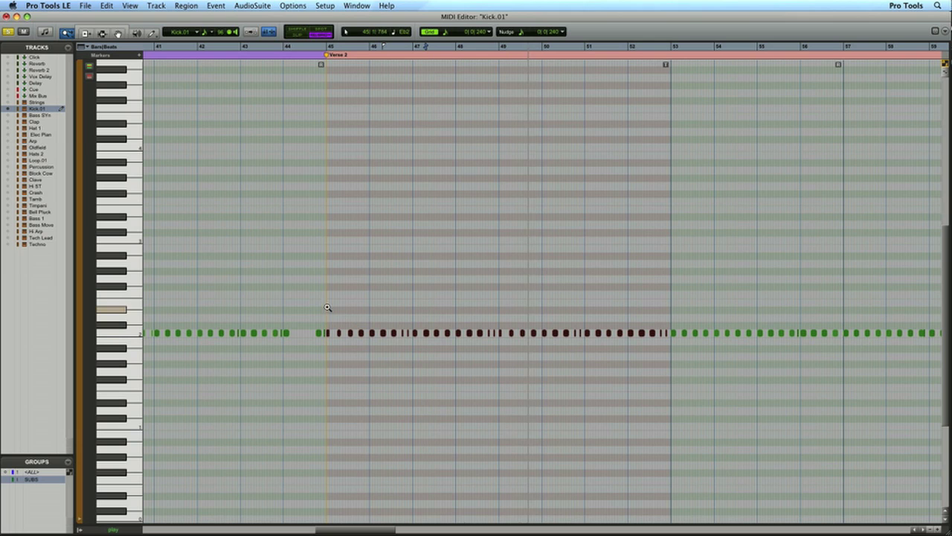
drag(320, 304, 537, 362)
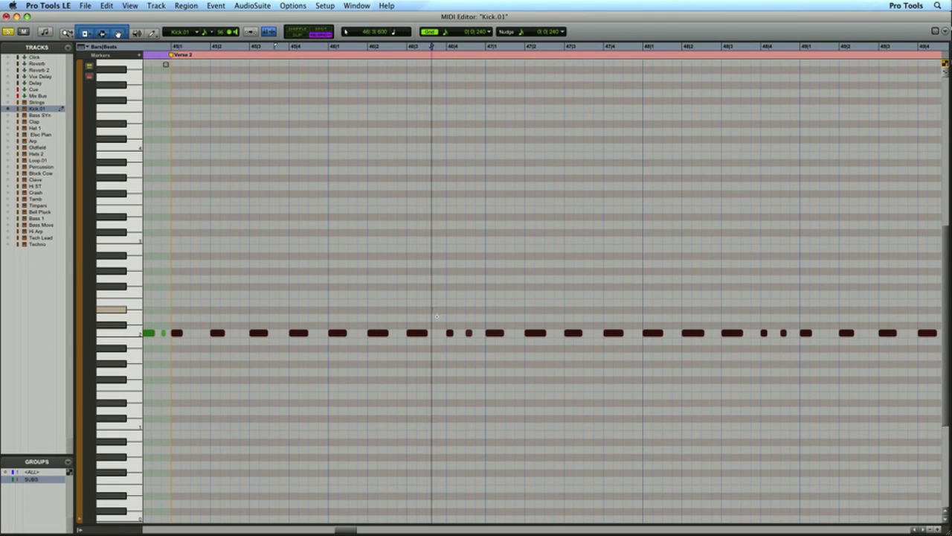
- Delete the two short kick notes before bar 47 and select the next pair
drag(473, 309, 433, 345)
key(Delete)
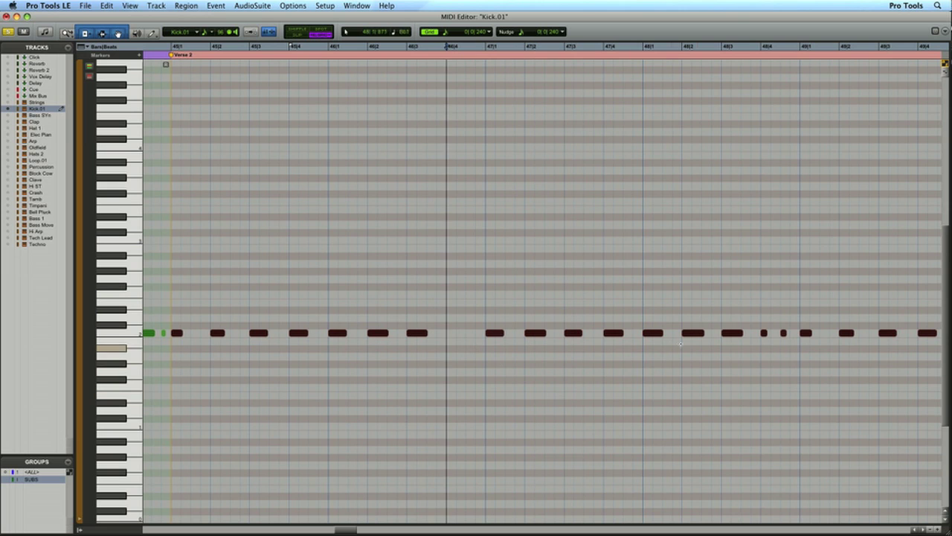
drag(782, 344, 783, 344)
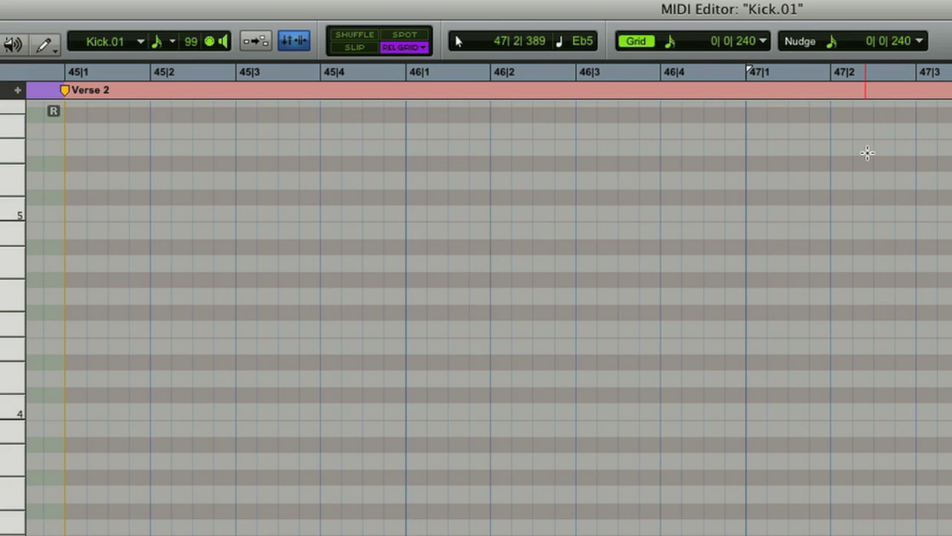
- Check the grid value without changing it and set the Pencil shape to Line
click(763, 42)
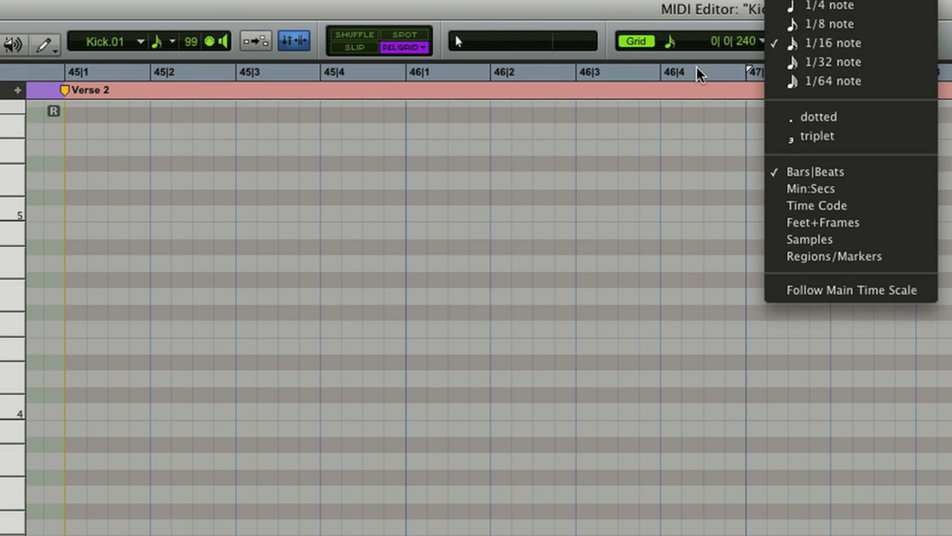
click(679, 90)
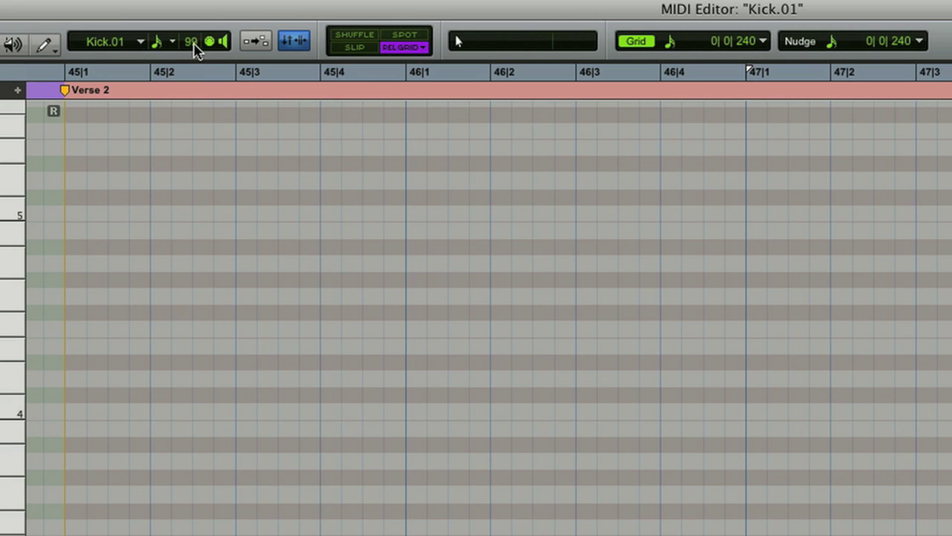
click(48, 45)
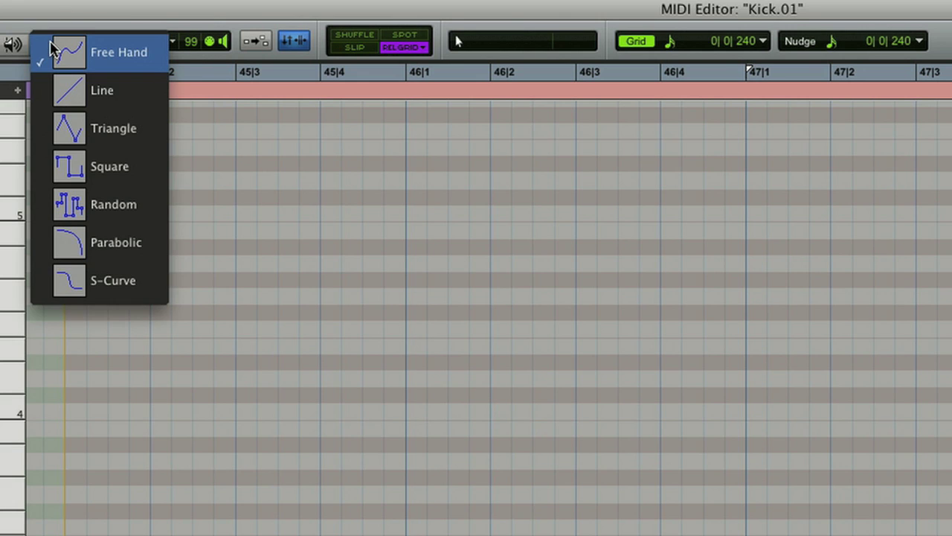
click(72, 90)
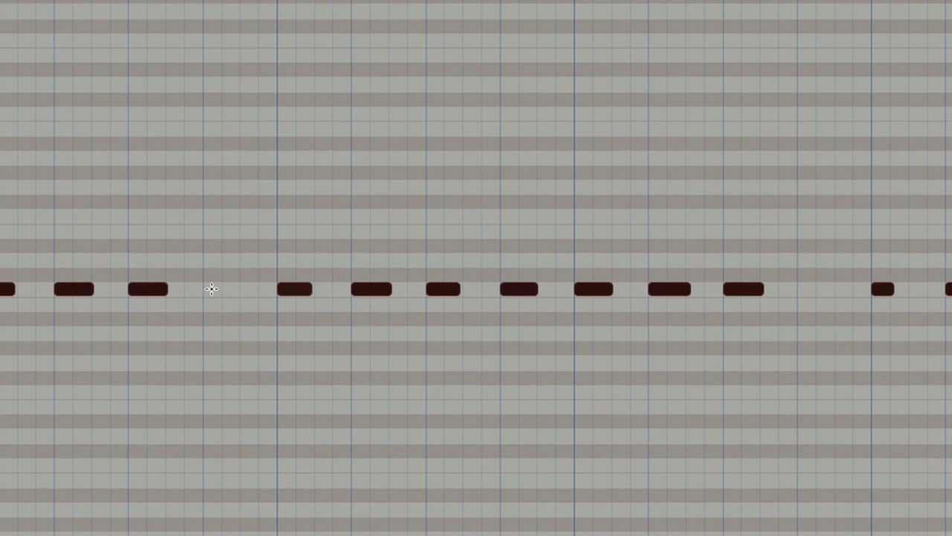
- Paint four short 16th notes into each of two gaps in the kick row
drag(213, 288, 274, 293)
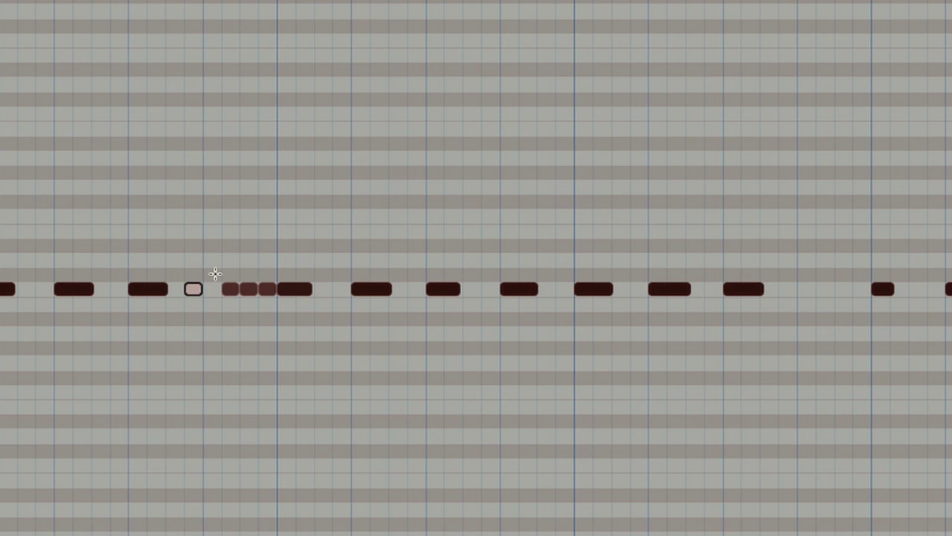
drag(217, 263, 274, 300)
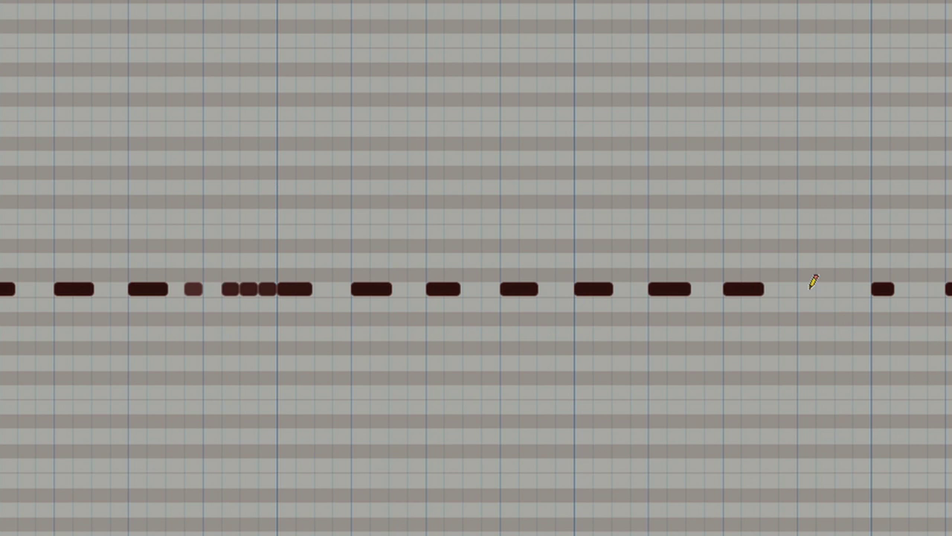
drag(810, 289, 883, 289)
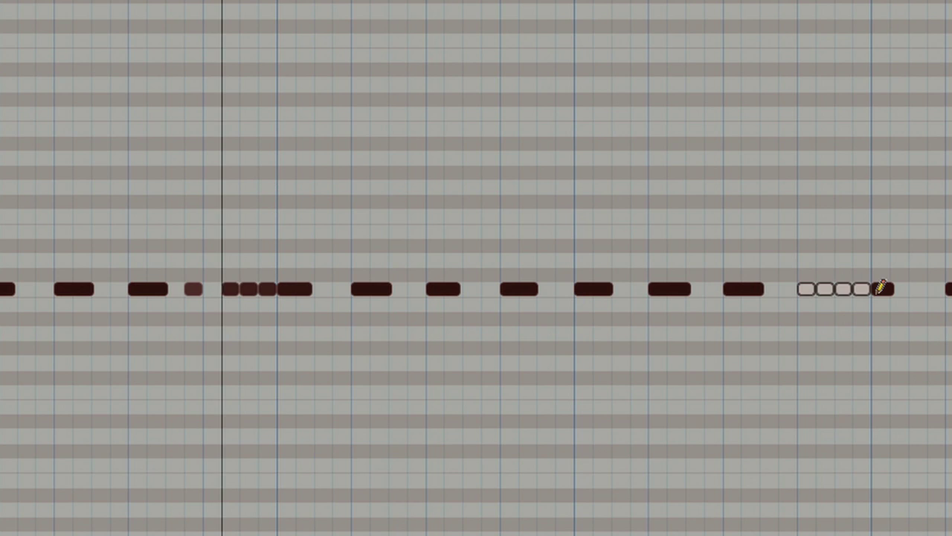
- Deselect the painted notes and check the MIDI Editor's track list, keeping Kick.01
click(842, 249)
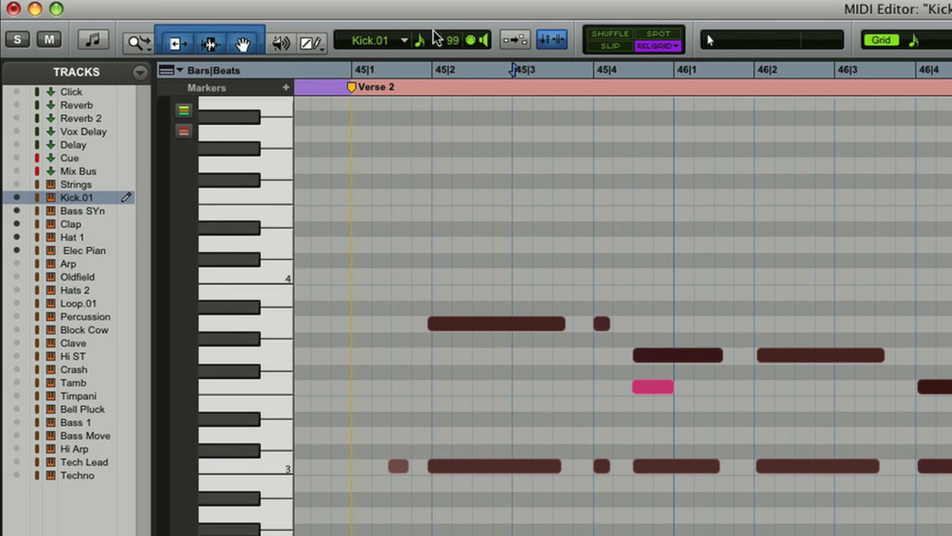
click(402, 43)
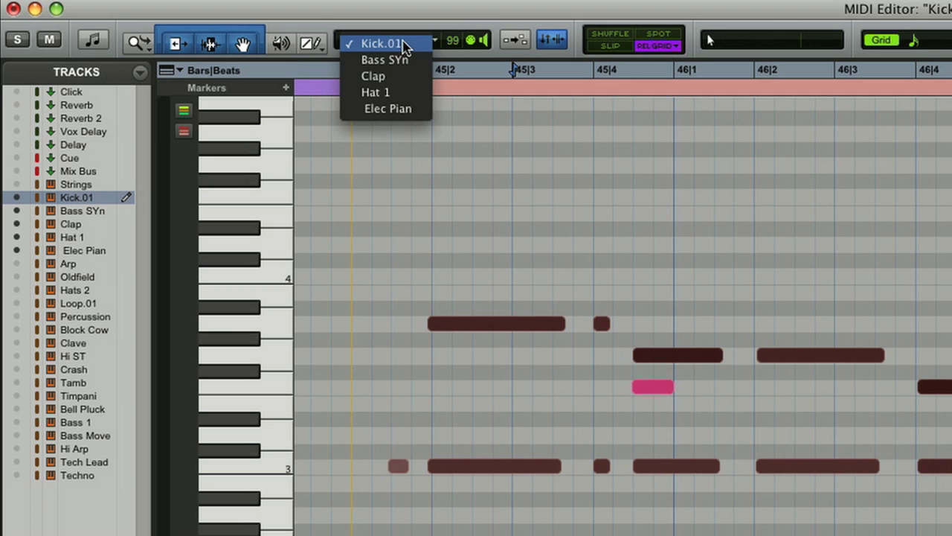
click(404, 43)
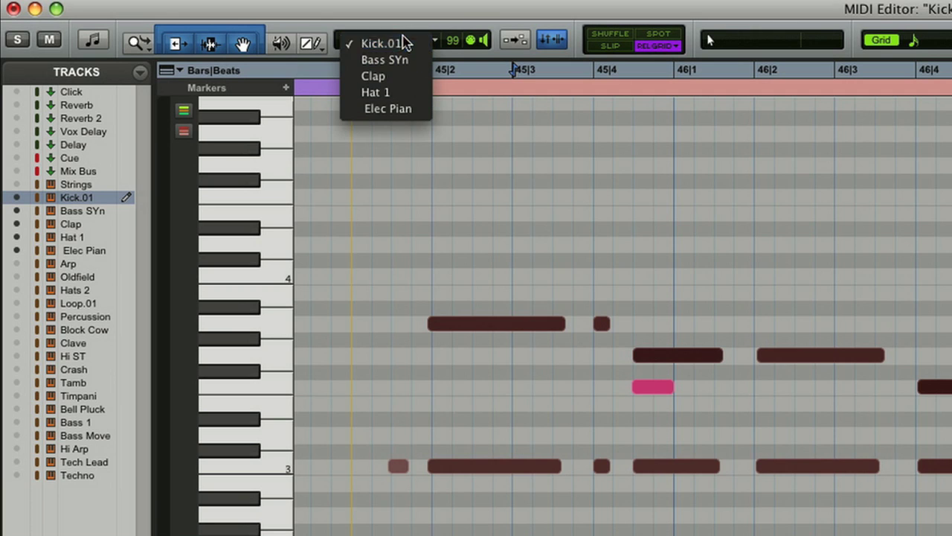
- Make Elec Pian, then Clap, the note-receiving track, drawing and undoing a test note on each
click(126, 252)
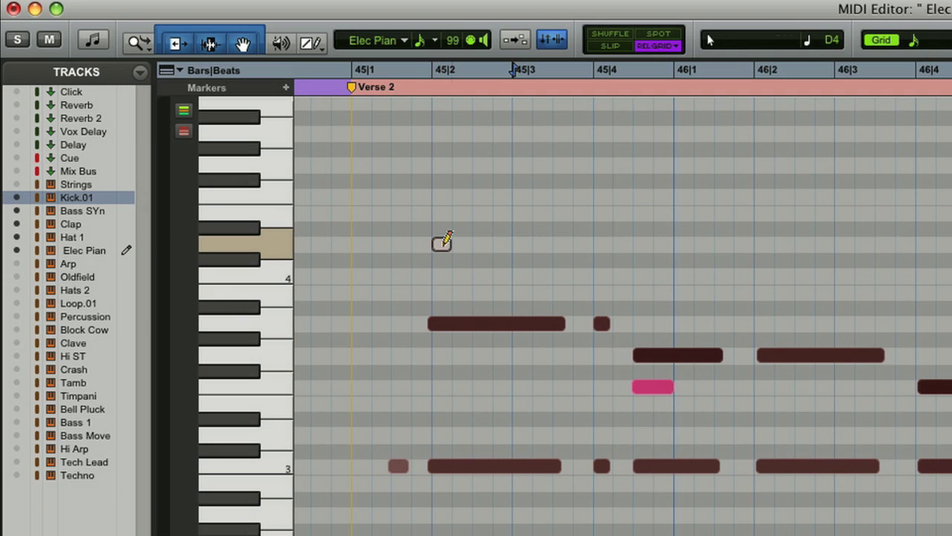
mouse_move(443, 242)
mouse_down()
mouse_move(582, 244)
mouse_move(709, 231)
mouse_move(585, 223)
mouse_move(523, 244)
mouse_up()
key(super+z)
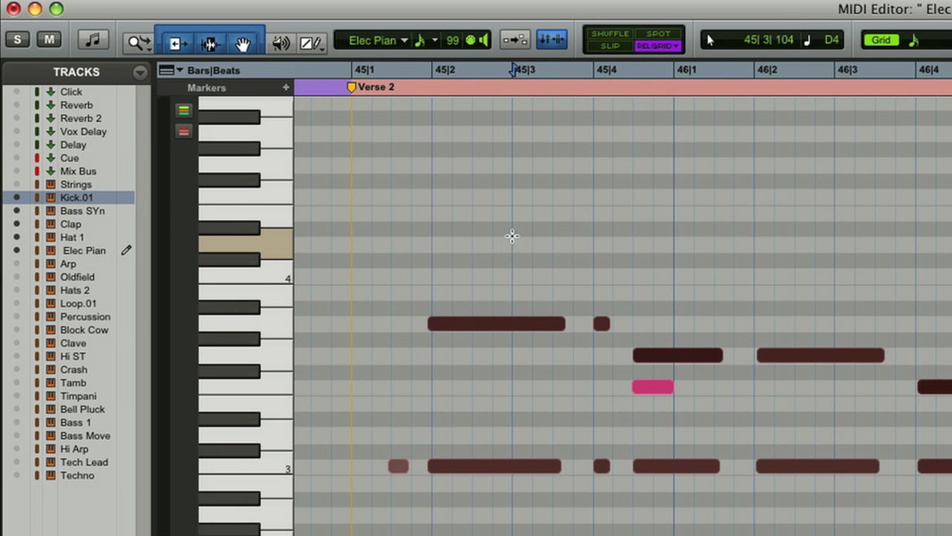
click(128, 224)
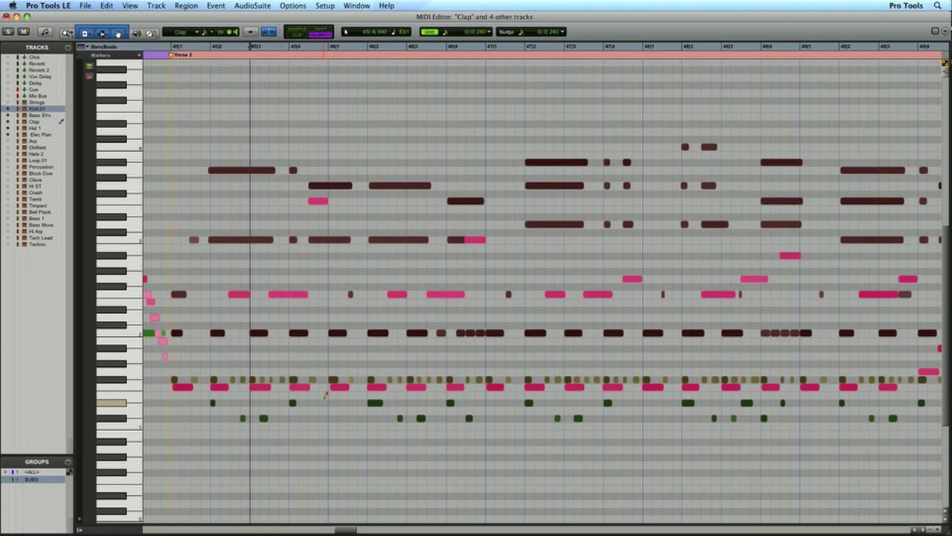
click(324, 402)
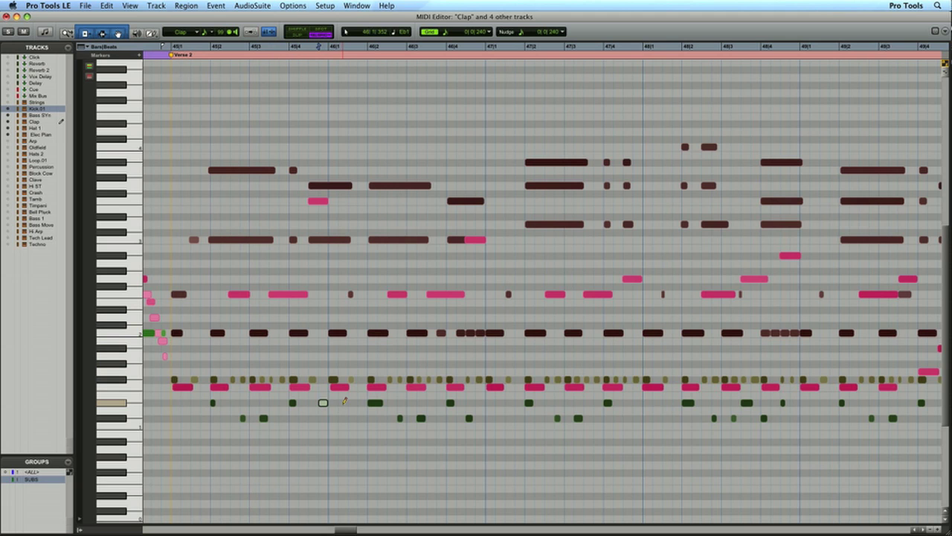
key(super+z)
click(376, 185)
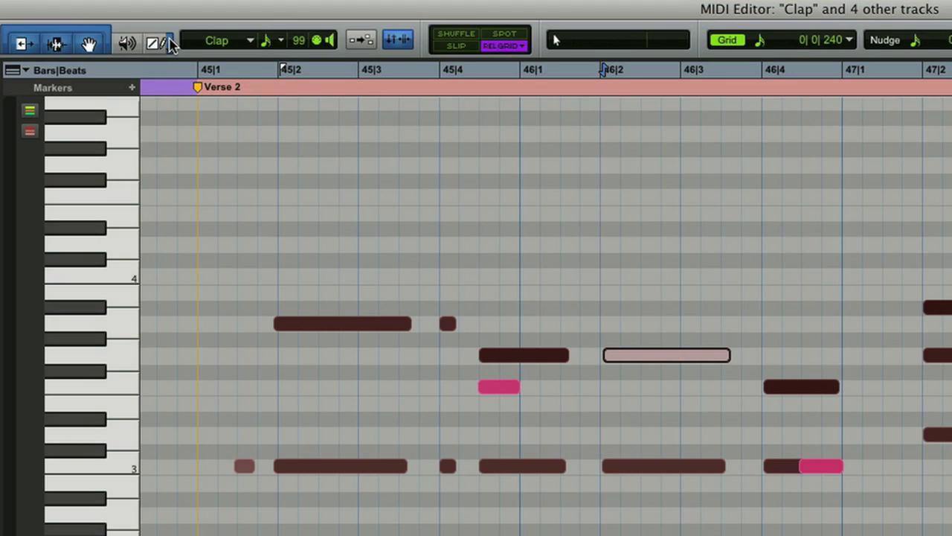
- With the Free Hand pencil, draw an Elec Pian note at 46|2, lower it a semitone, and audition it
click(152, 33)
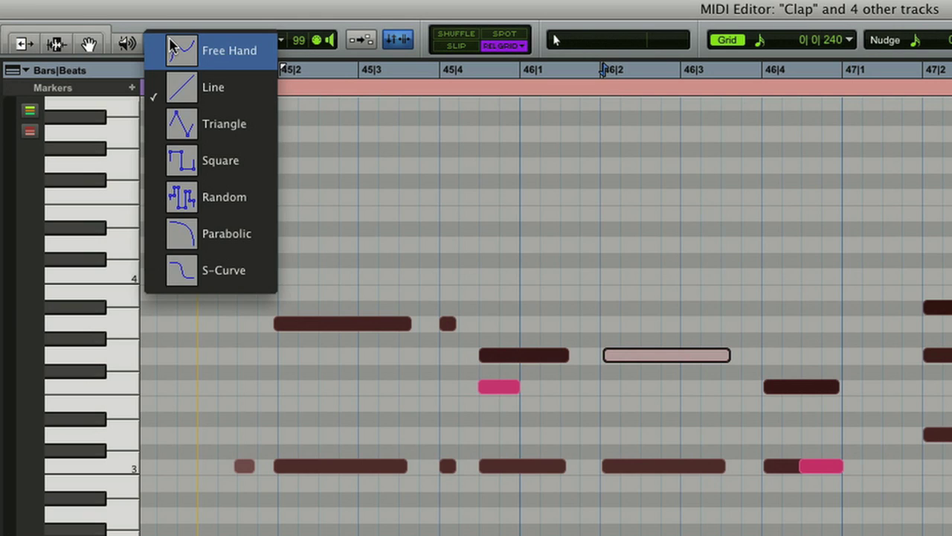
click(229, 52)
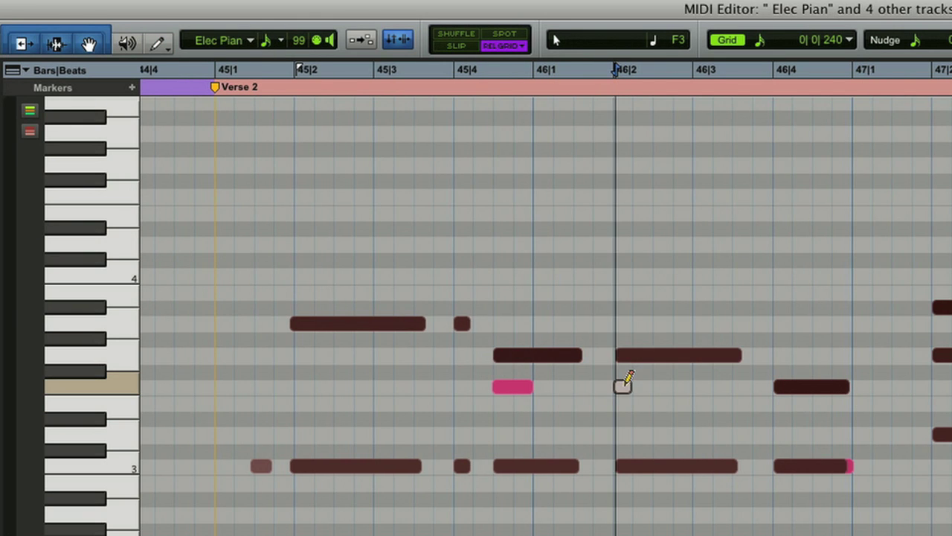
mouse_move(617, 386)
mouse_down()
mouse_move(753, 385)
mouse_move(743, 387)
mouse_up()
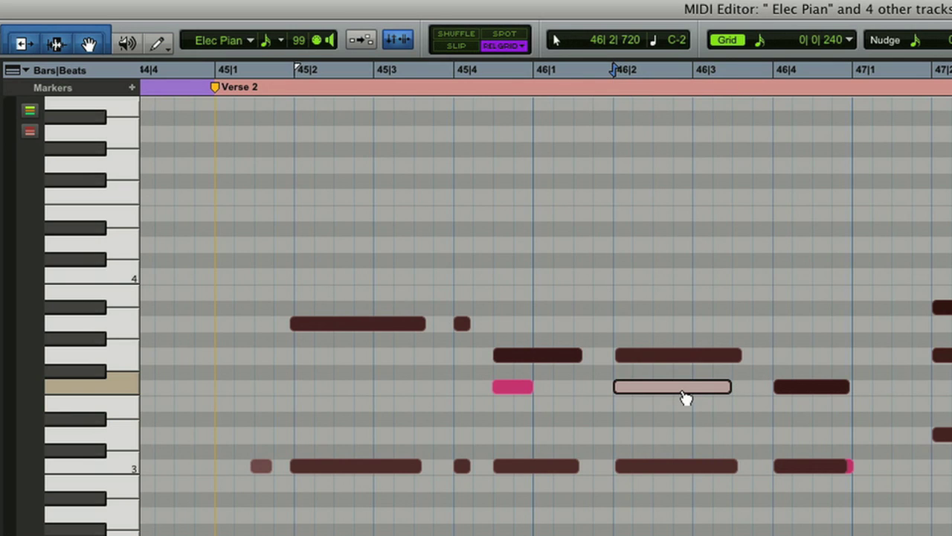
drag(685, 398, 684, 402)
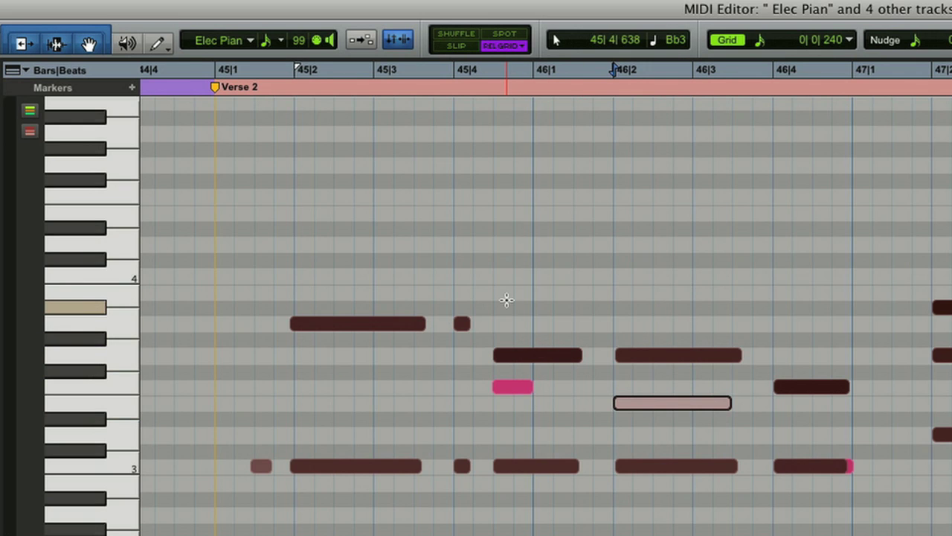
click(506, 299)
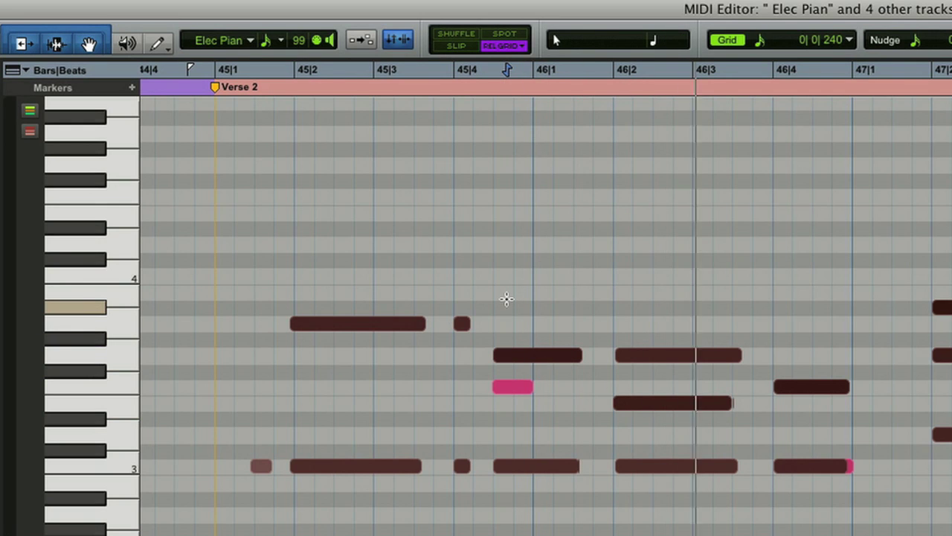
key(space)
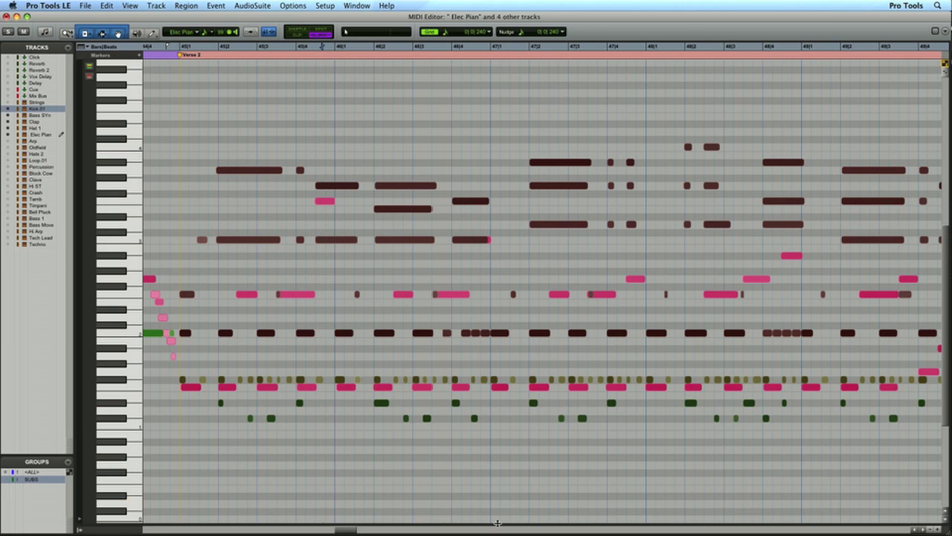
- Reveal the controller lanes and select the full time range in Elec Pian's volume lane
drag(497, 523, 569, 404)
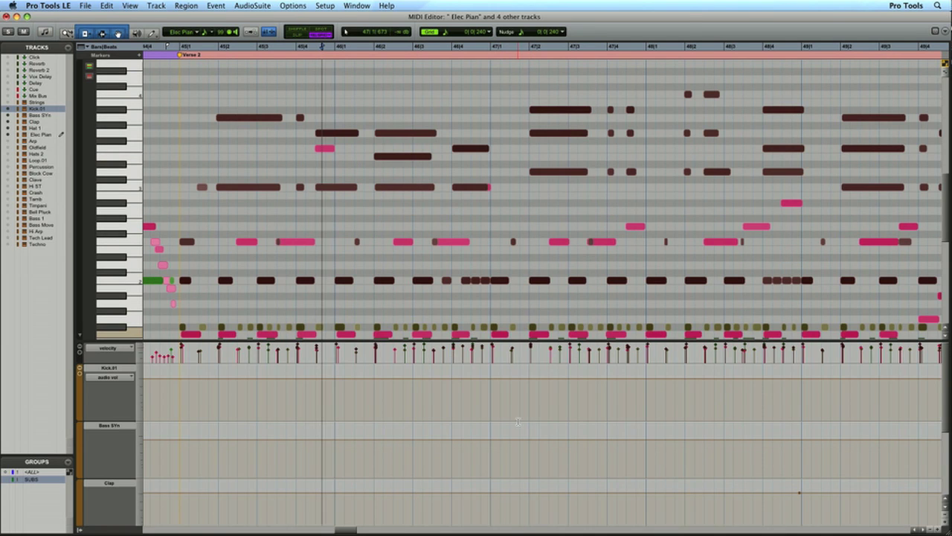
scroll(413, 399, down, 5)
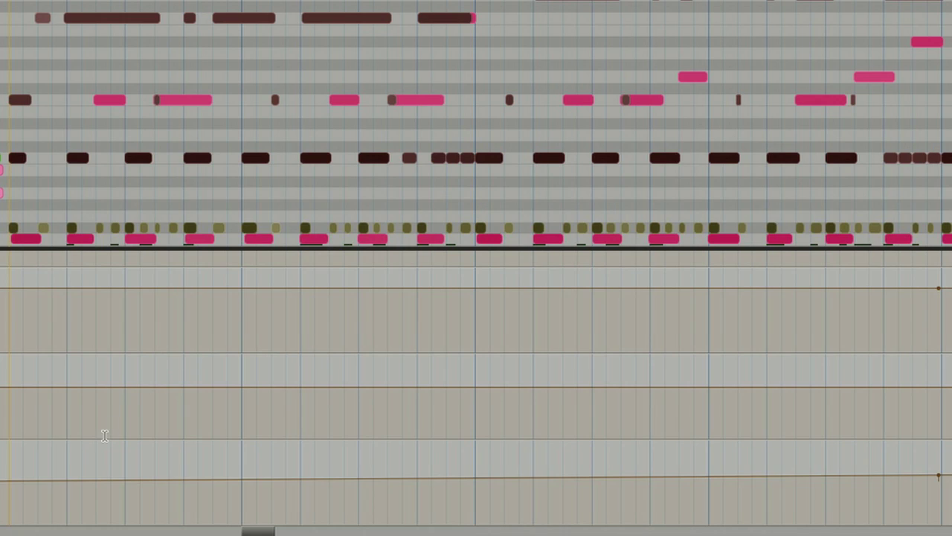
drag(218, 501, 733, 491)
drag(840, 474, 942, 467)
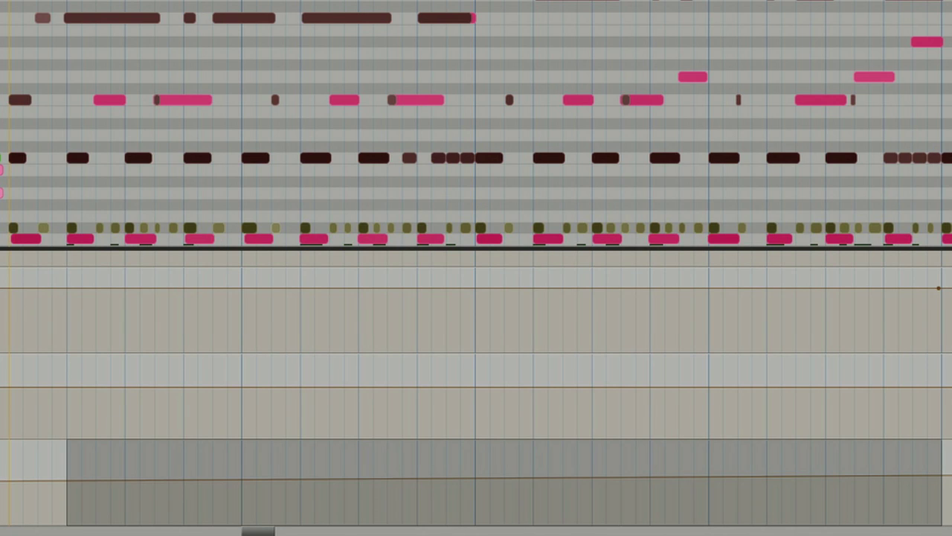
drag(11, 474, 8, 474)
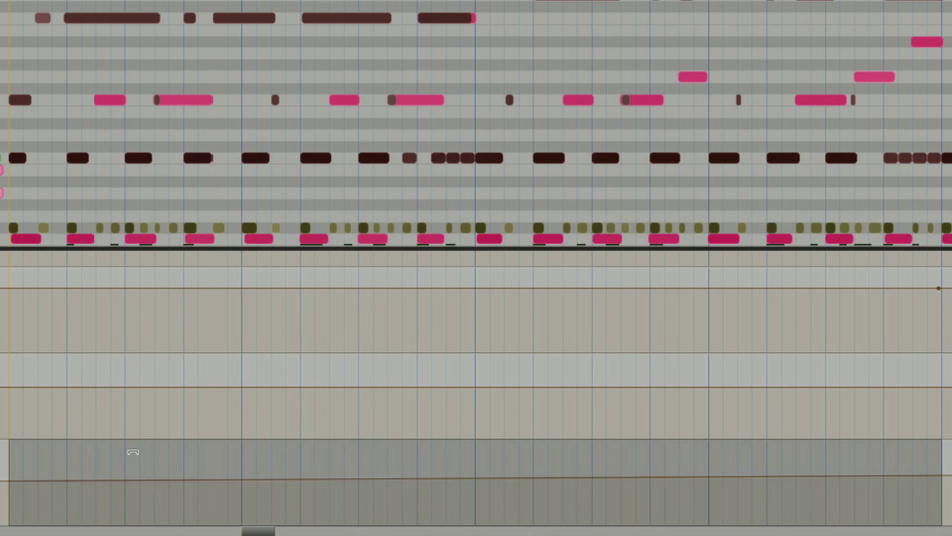
- Raise the volume line to -4.8 dB, then pull bars 47–48 down to -32.6 dB
drag(131, 450, 134, 444)
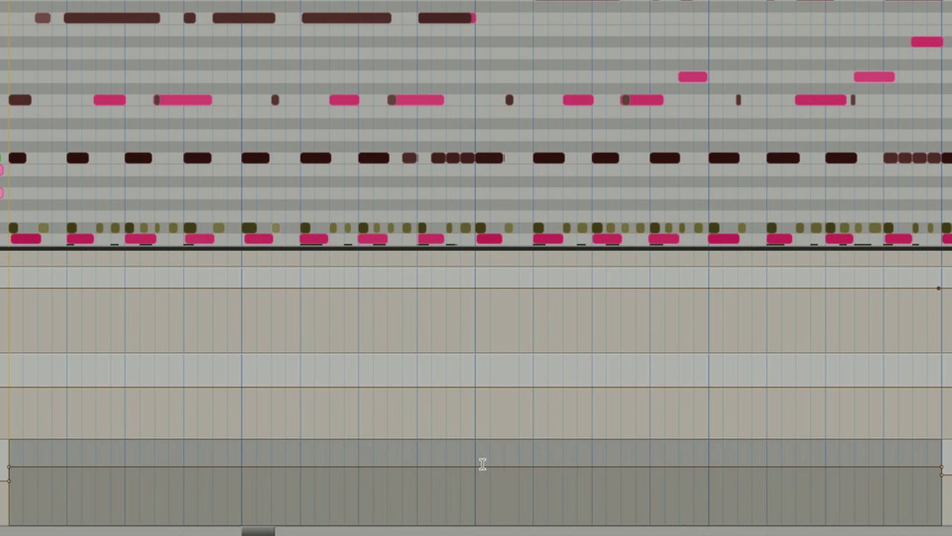
drag(478, 459, 709, 459)
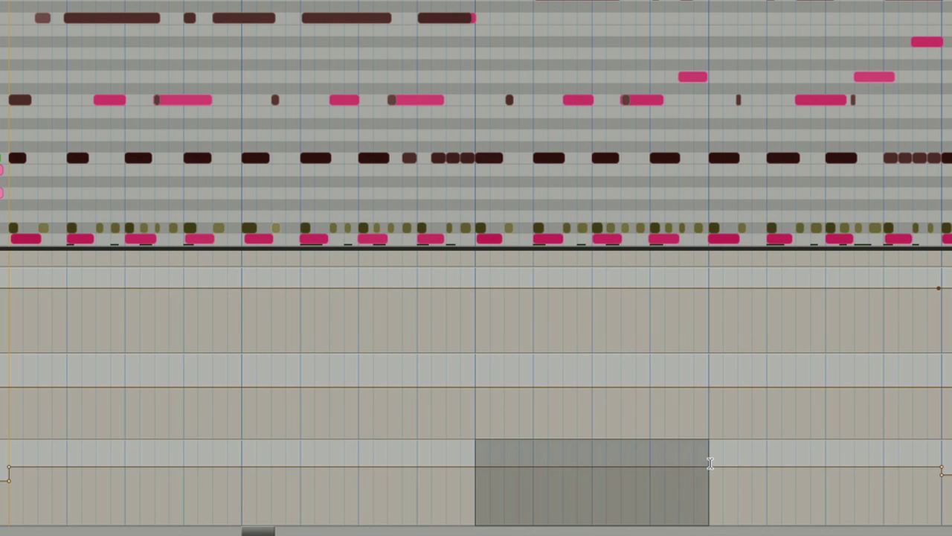
drag(617, 451, 620, 506)
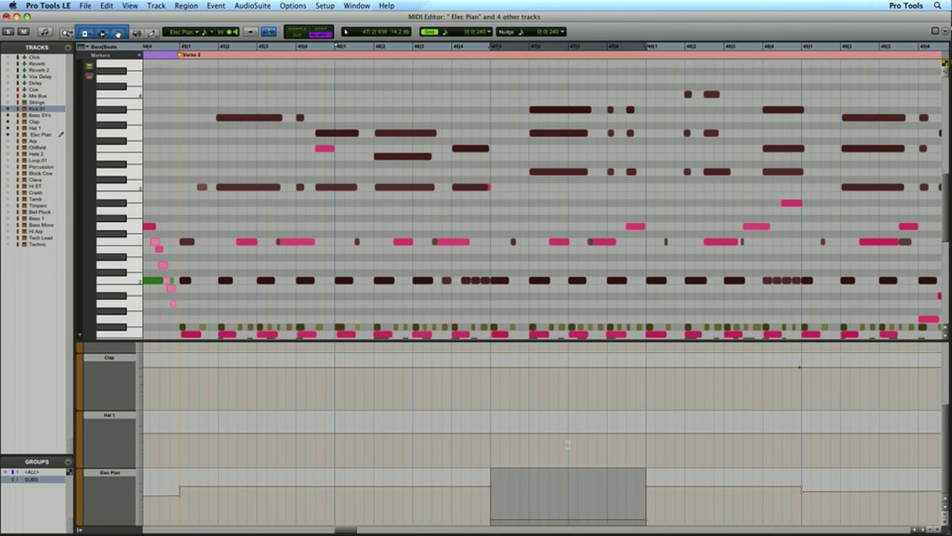
- Collapse the automation lanes so only notes fill the MIDI Editor, and untarget this editor
double_click(457, 340)
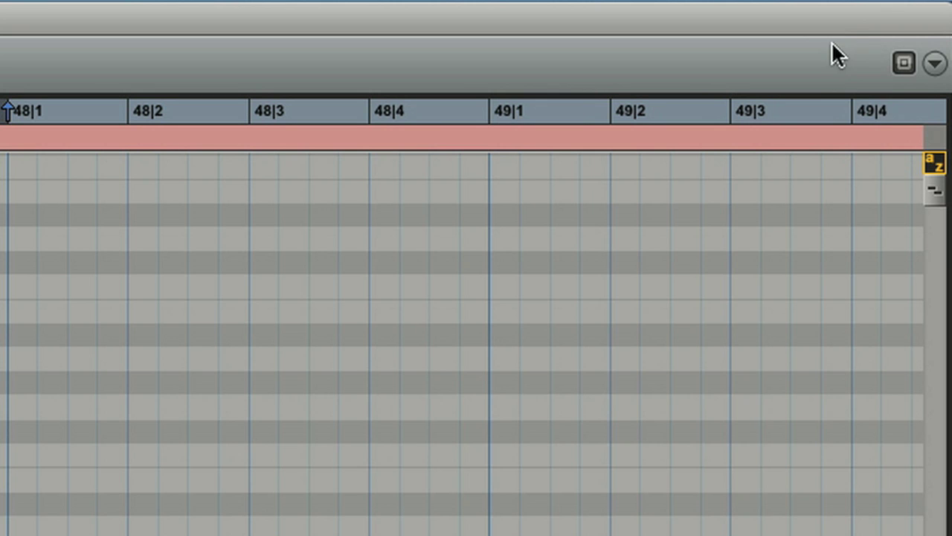
click(912, 65)
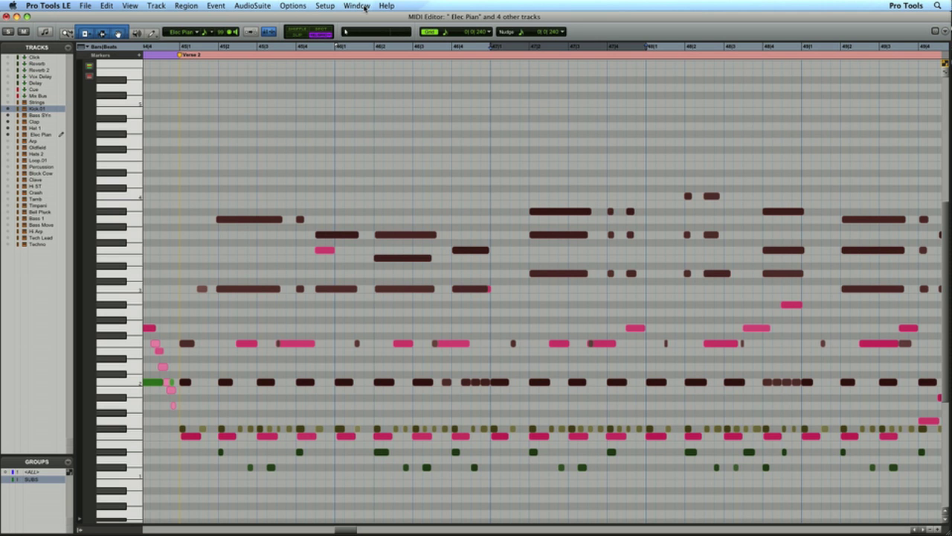
click(358, 6)
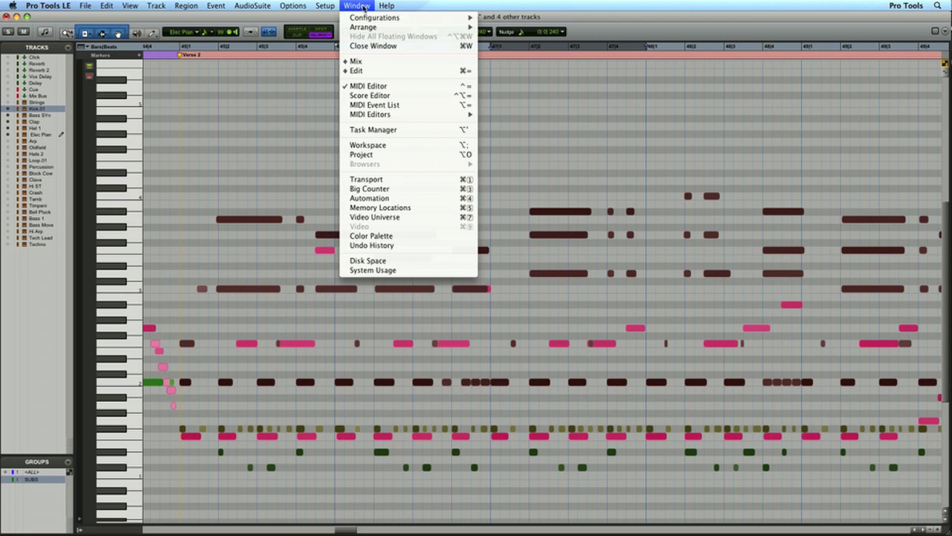
- In the Edit window, select bars 47 to 51 on Strings, then reopen the Elec Pian MIDI Editor
click(401, 71)
drag(429, 154, 614, 172)
click(363, 6)
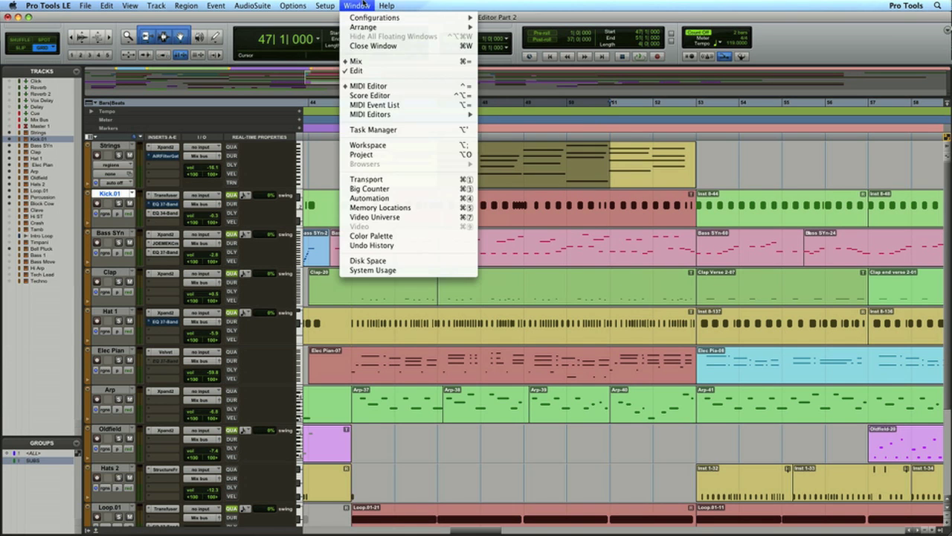
mouse_move(455, 118)
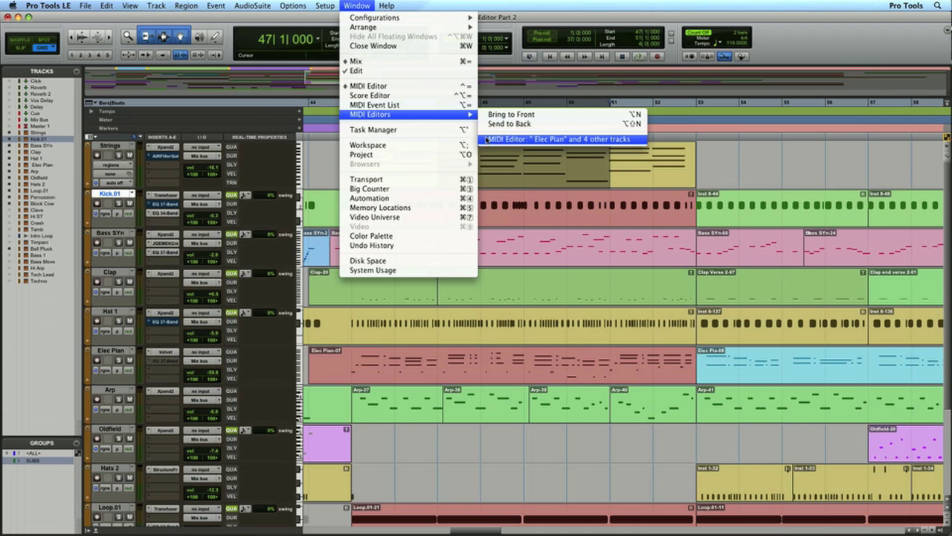
click(520, 134)
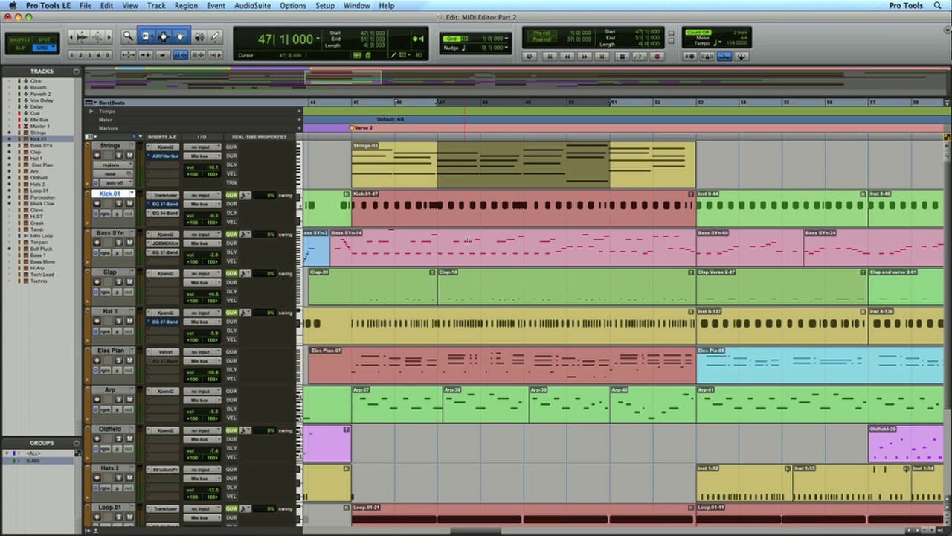
drag(409, 244, 600, 256)
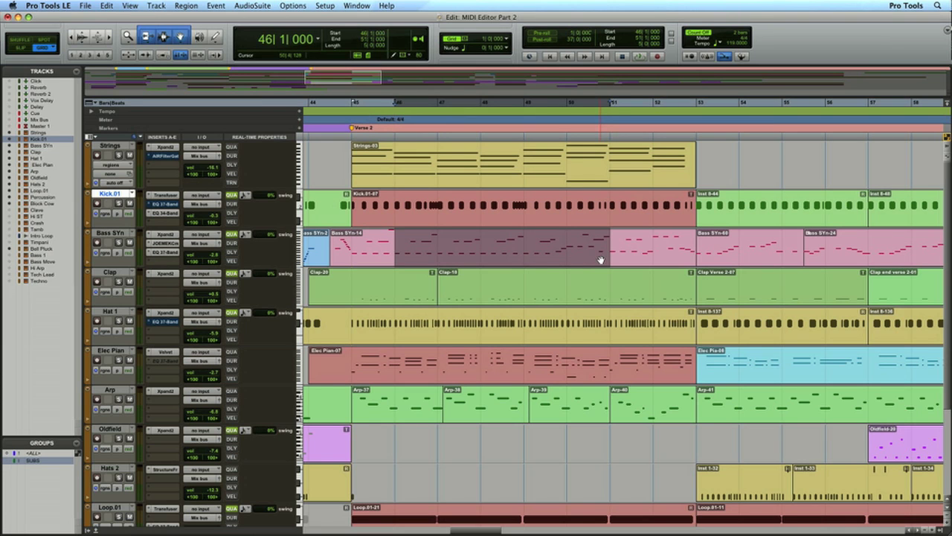
double_click(600, 259)
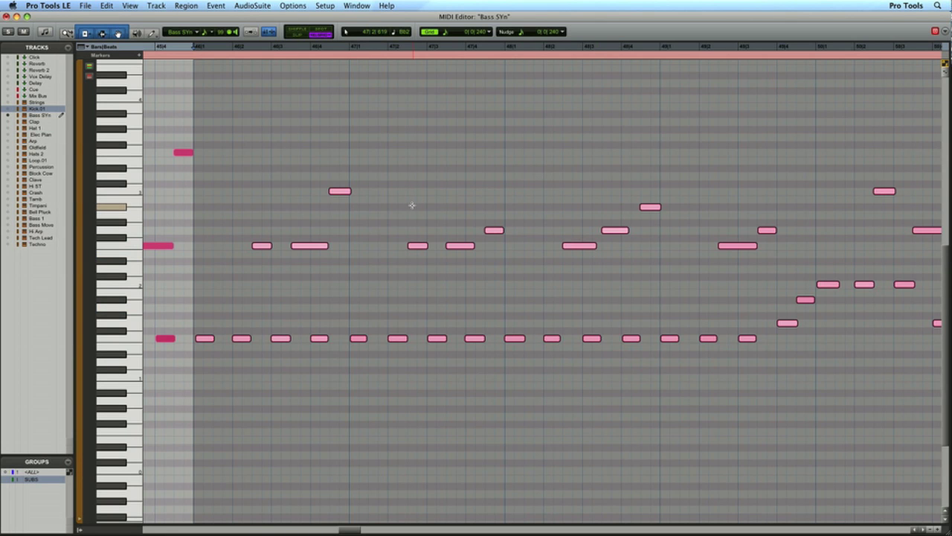
drag(407, 206, 514, 272)
key(super+w)
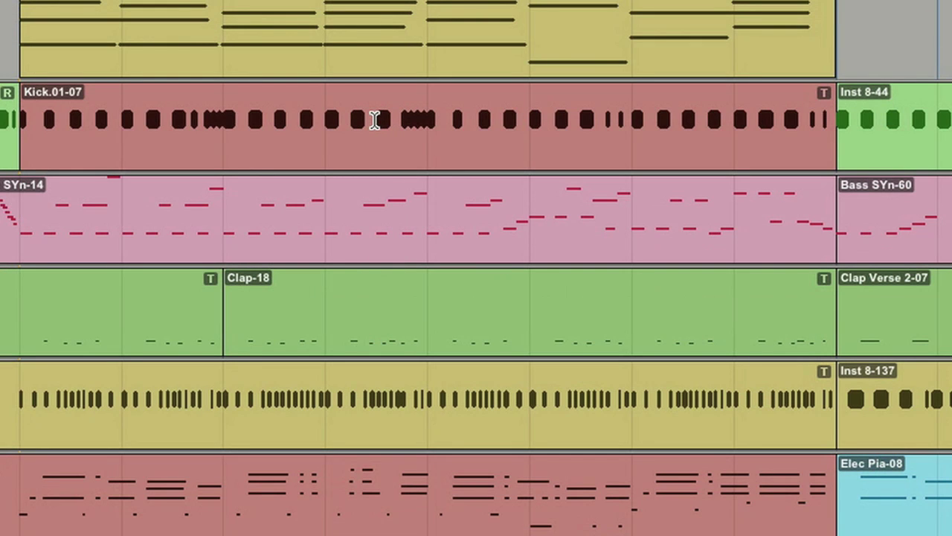
- Select the same bars across Kick.01, Bass SYn and Clap and open them together with Ctrl+=
drag(374, 121, 548, 283)
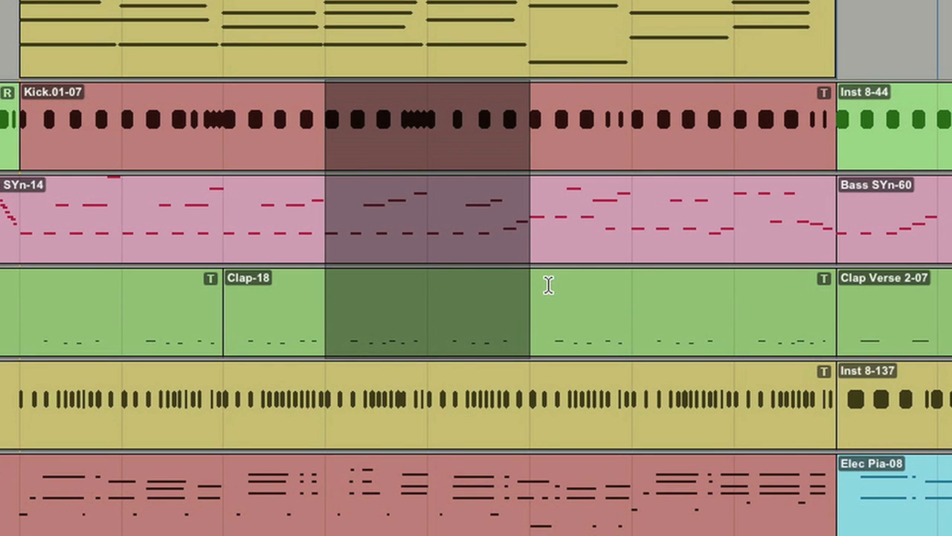
key(ctrl+equal)
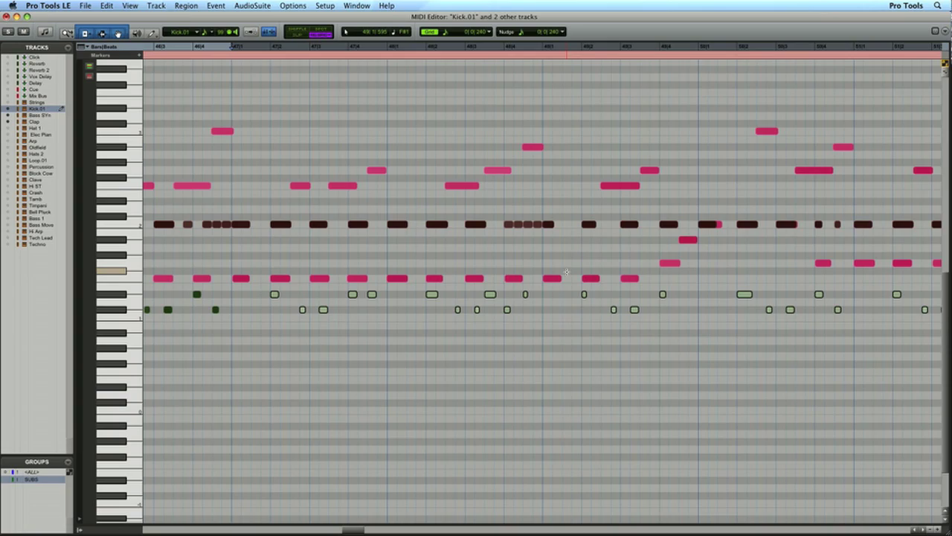
- Select the Strings-03 region in the Edit window and open it in a new MIDI Editor
key(super+w)
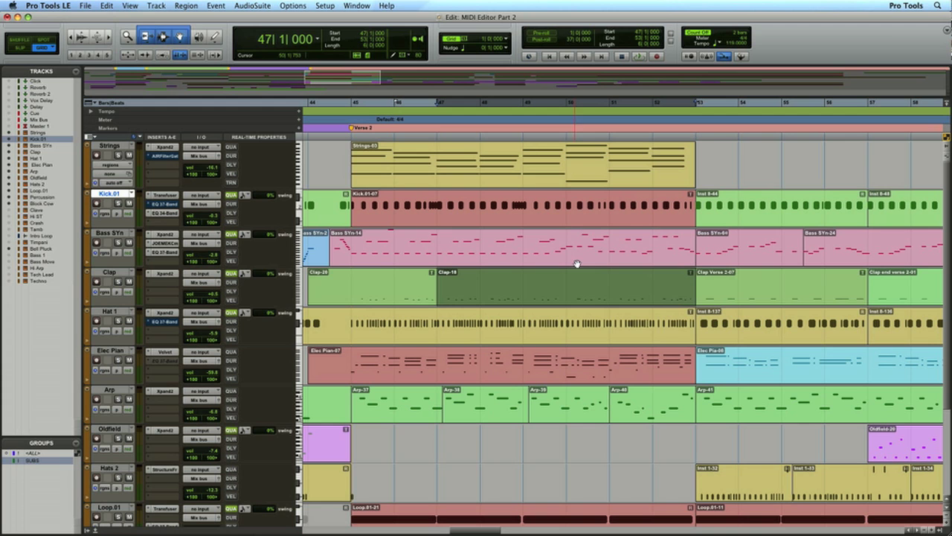
click(548, 184)
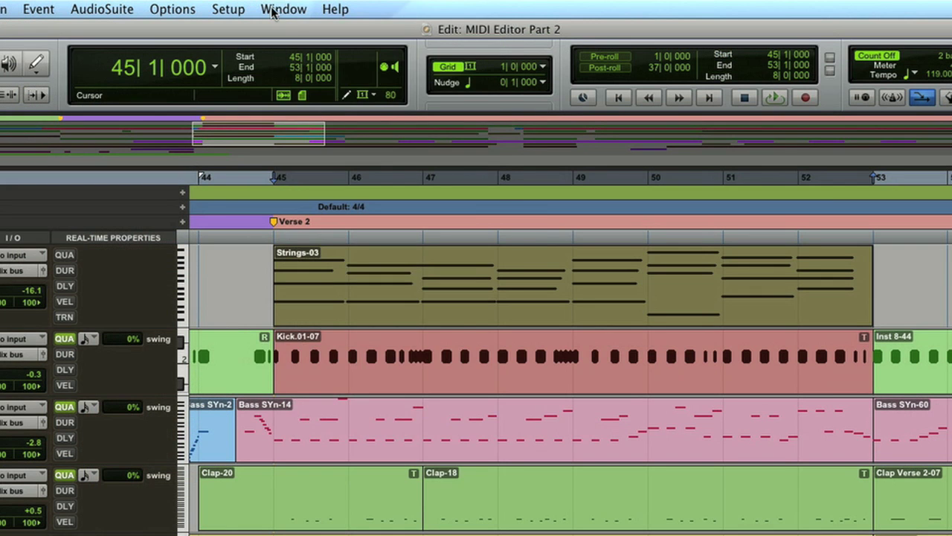
click(356, 5)
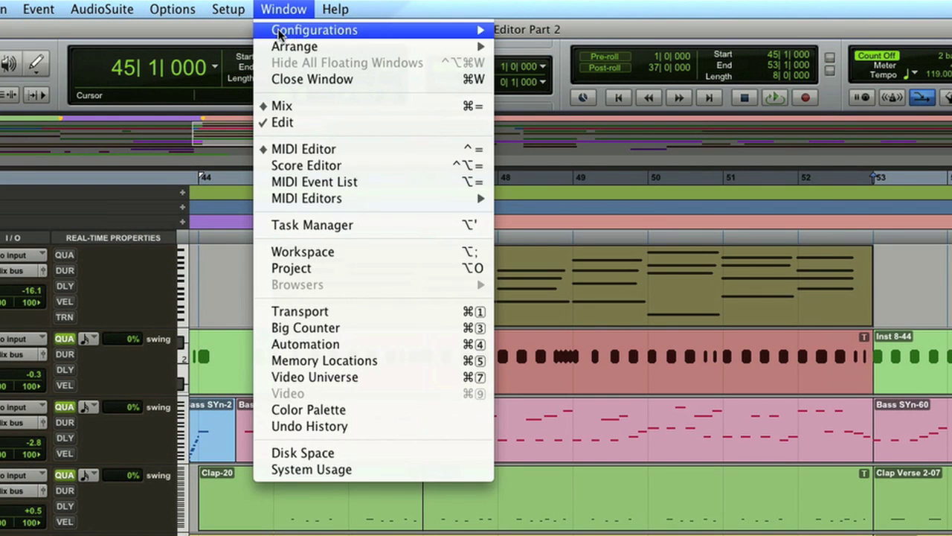
mouse_move(289, 201)
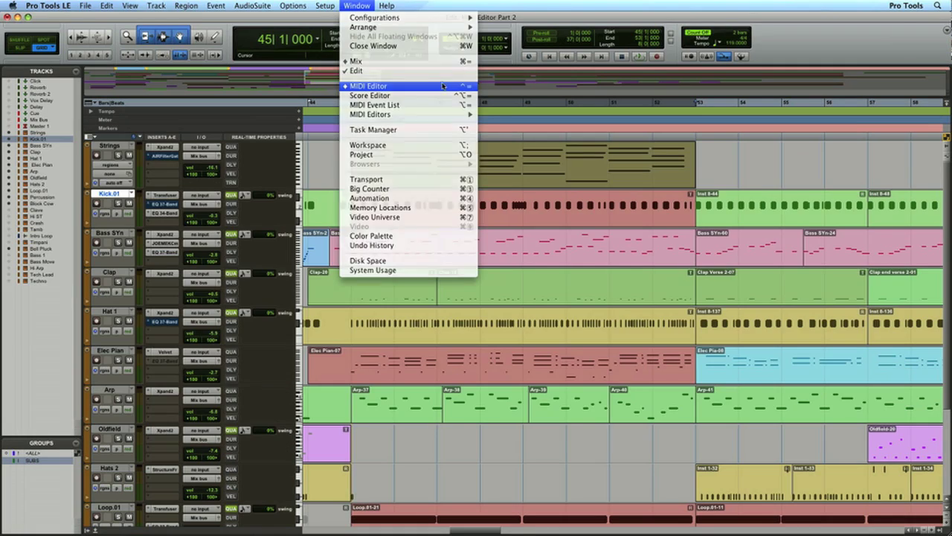
click(443, 87)
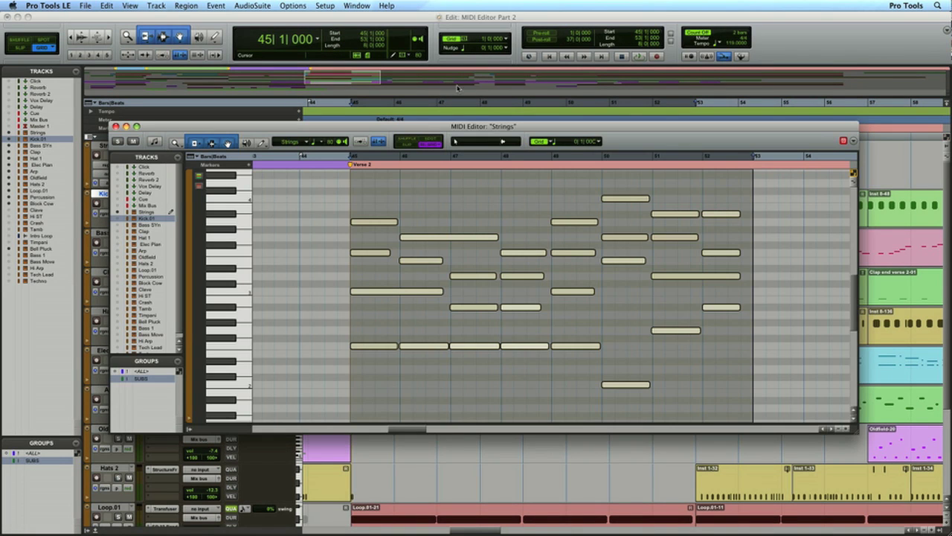
- Select two Strings notes between bars 46 and 48, then bring the Kick.01 editor and Mix window forward
click(465, 186)
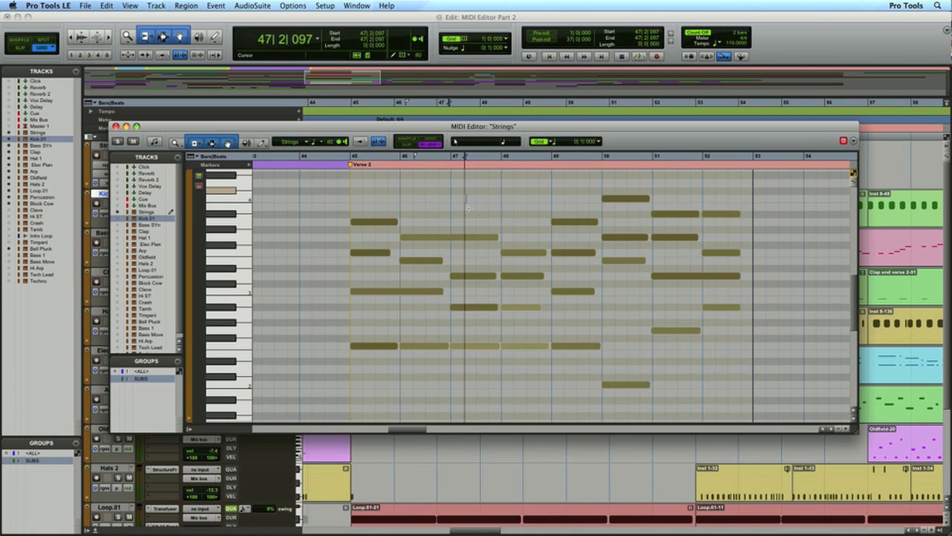
drag(465, 187, 520, 270)
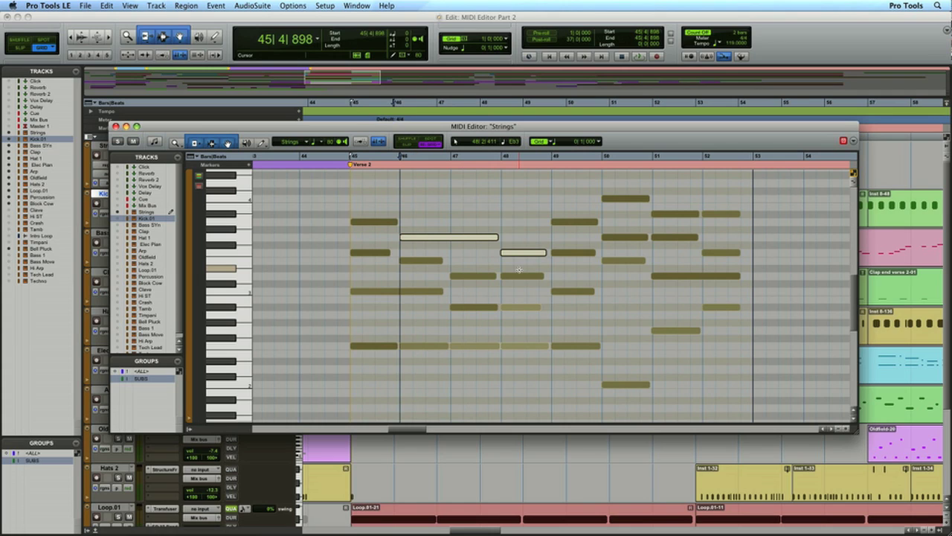
key(ctrl+equal)
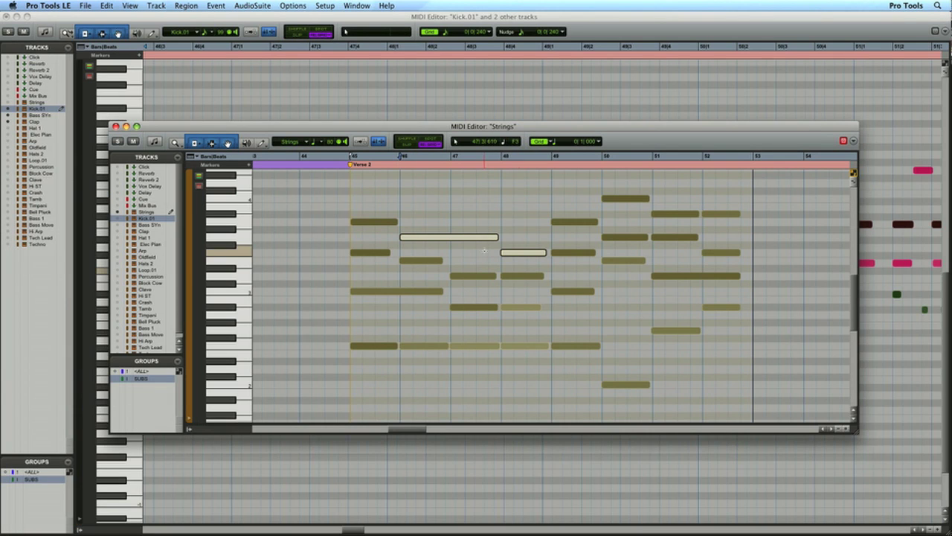
key(ctrl+w)
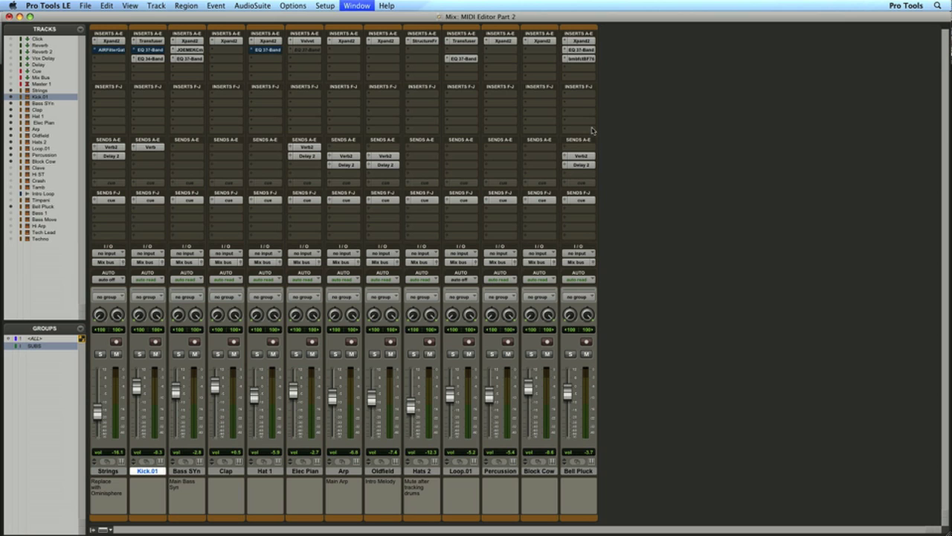
key(super+equal)
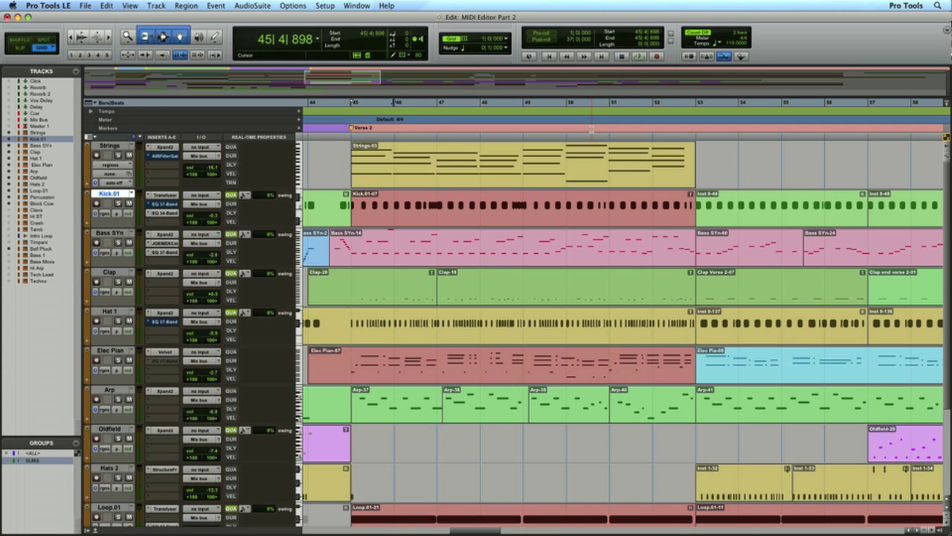